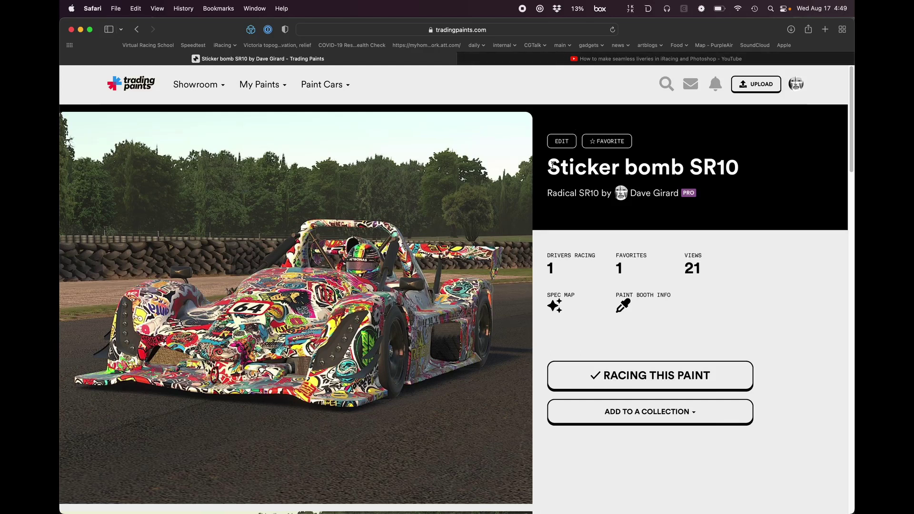
# Step: Look over the front view of the car on the Sticker bomb SR10 paint page
pyautogui.scroll(-2, 495, 104)
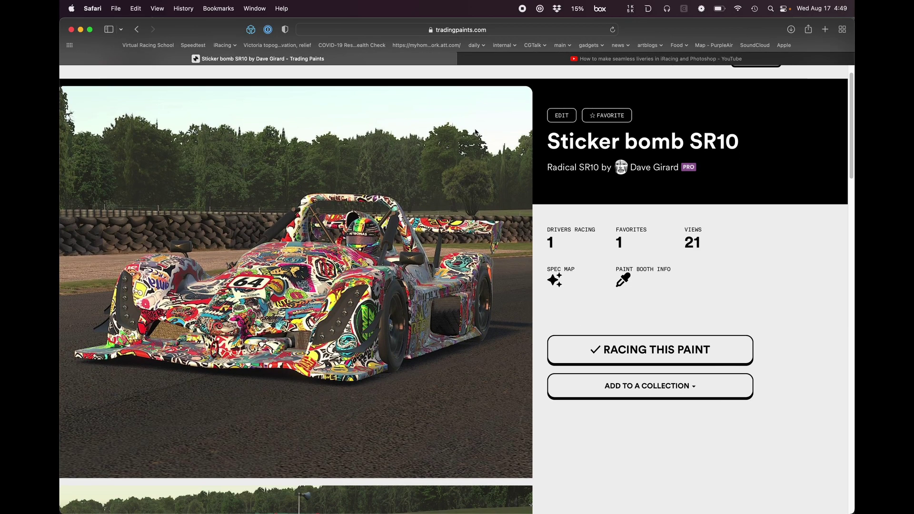
pyautogui.scroll(2, 495, 100)
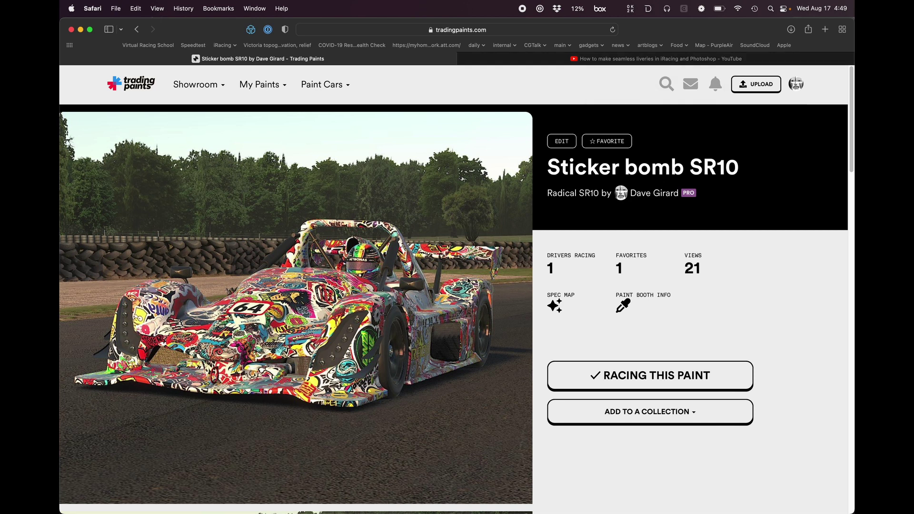
pyautogui.scroll(-2, 469, 280)
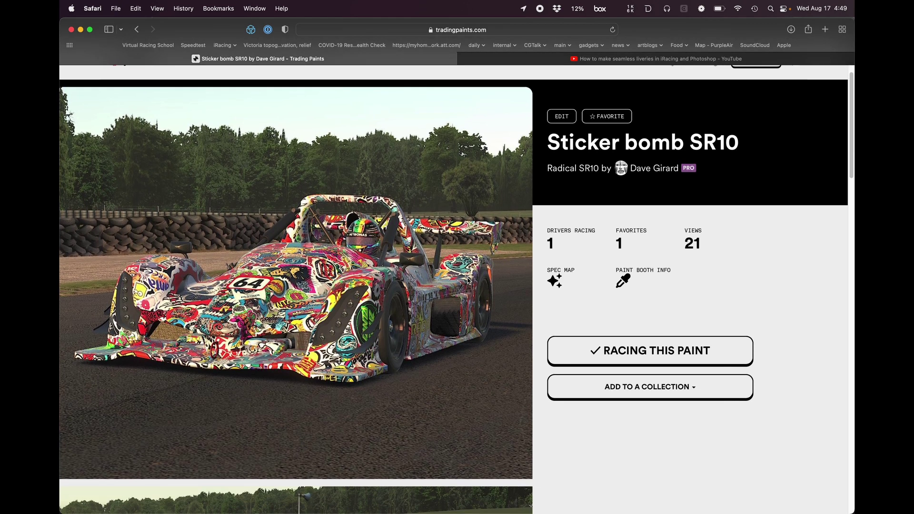
pyautogui.scroll(-2, 468, 280)
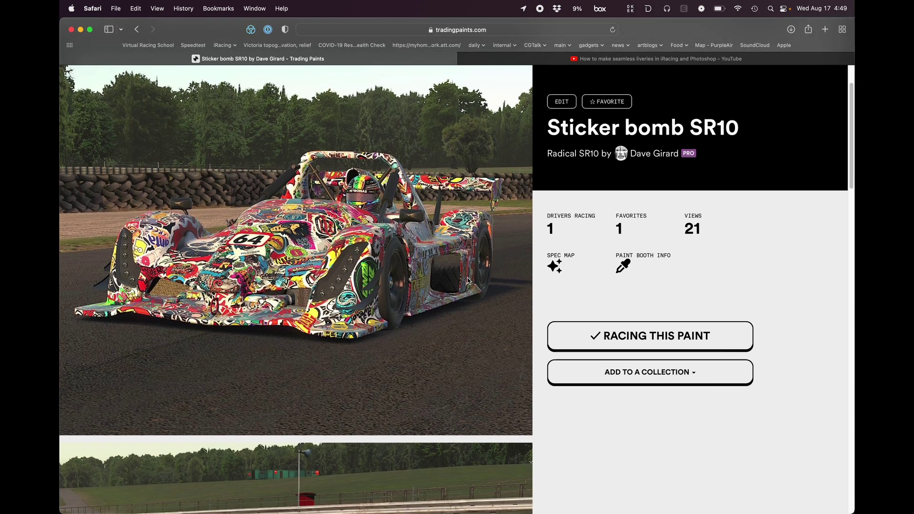
pyautogui.rightClick(468, 280)
pyautogui.click(479, 143)
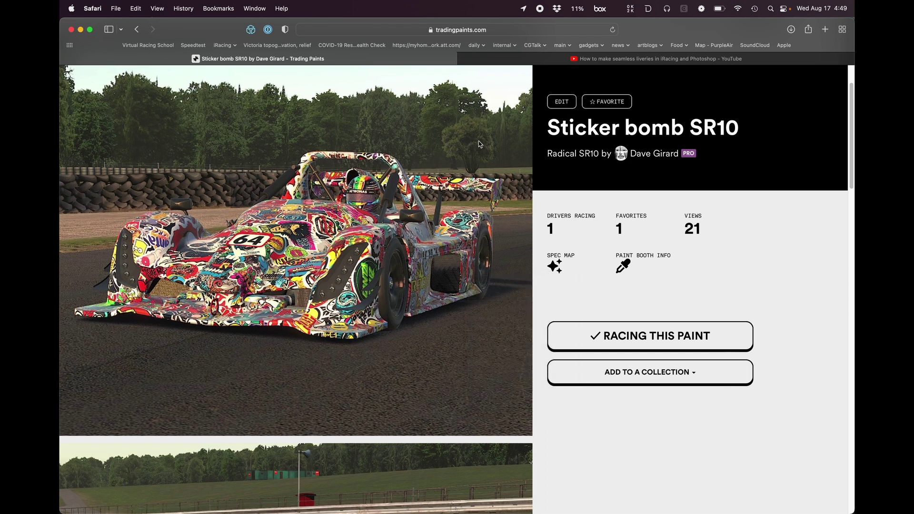
# Step: Skim the YouTube video on seamless liveries in iRacing and Photoshop, skipping to about 7:07, 9:47 and 12:52
pyautogui.click(497, 64)
pyautogui.scroll(-2, 372, 231)
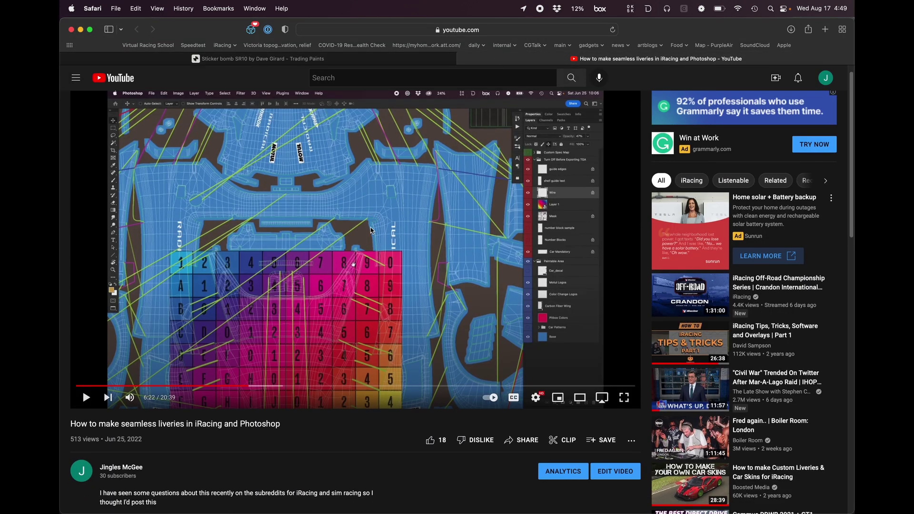
pyautogui.click(270, 388)
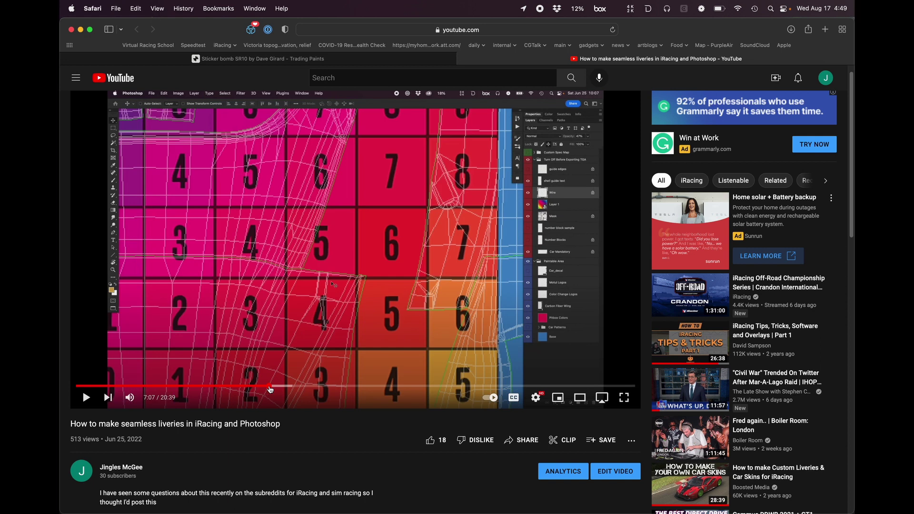
pyautogui.click(342, 387)
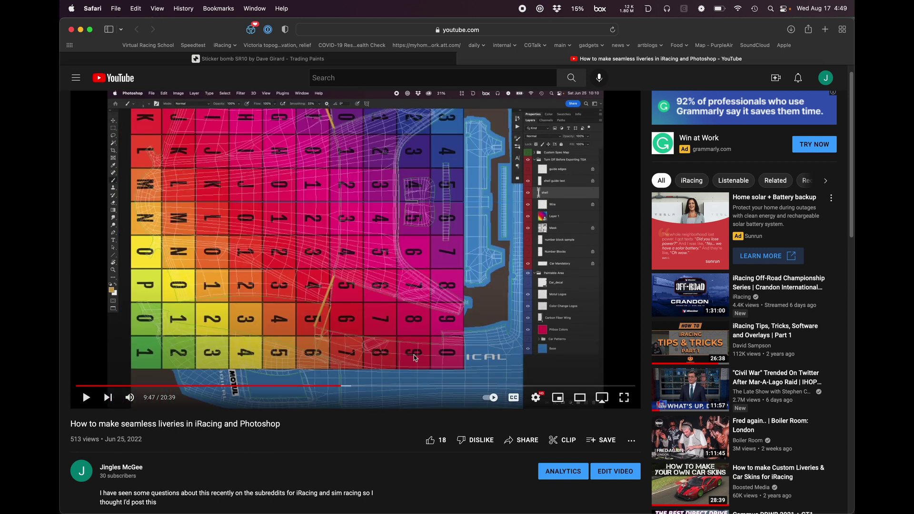
pyautogui.click(425, 387)
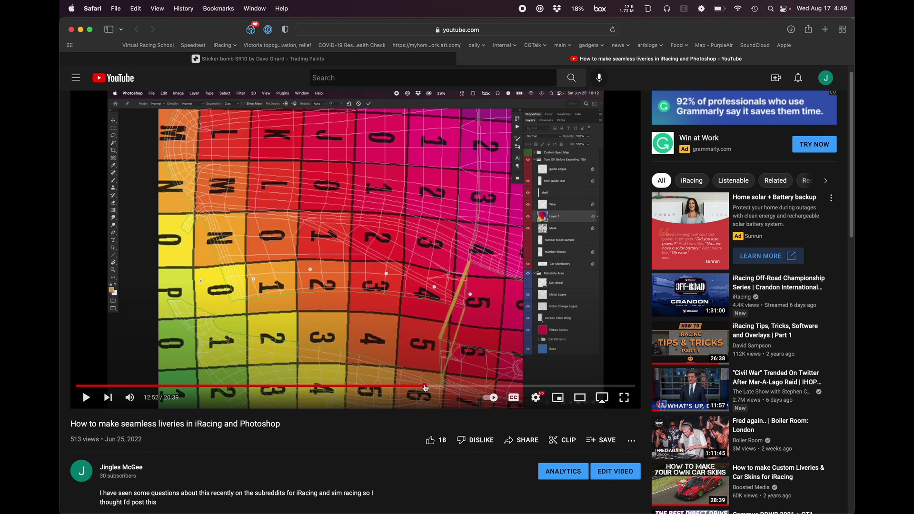
# Step: Return to the Sticker bomb SR10 page and look through its front and rear images of the car
pyautogui.click(395, 64)
pyautogui.scroll(3, 384, 237)
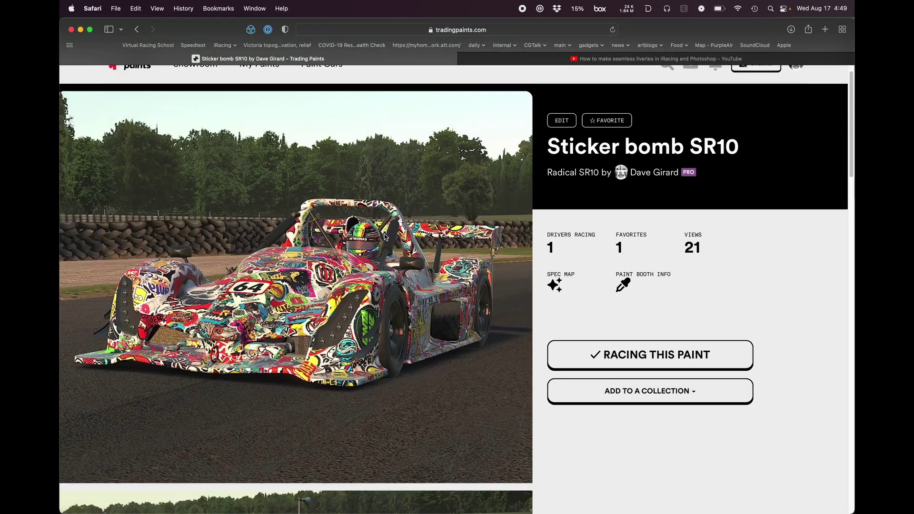
pyautogui.scroll(-4, 435, 194)
pyautogui.scroll(-5, 435, 194)
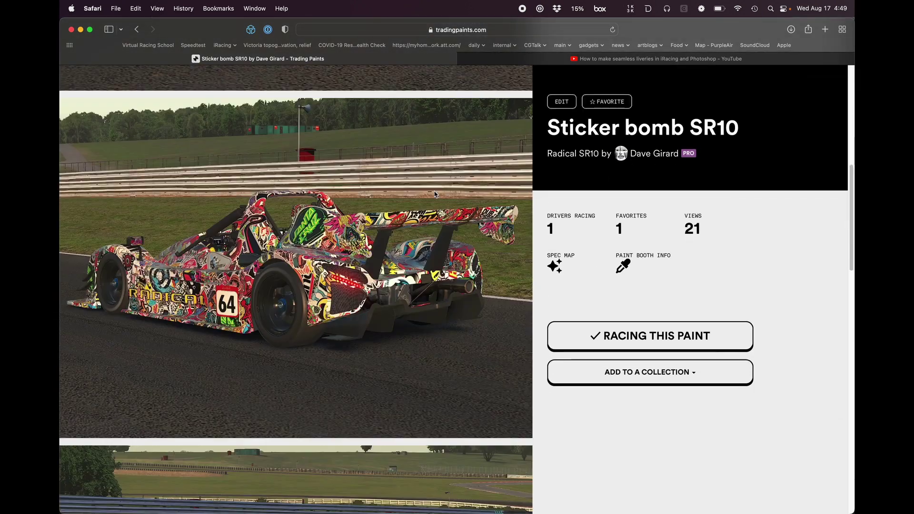
pyautogui.scroll(-6, 435, 194)
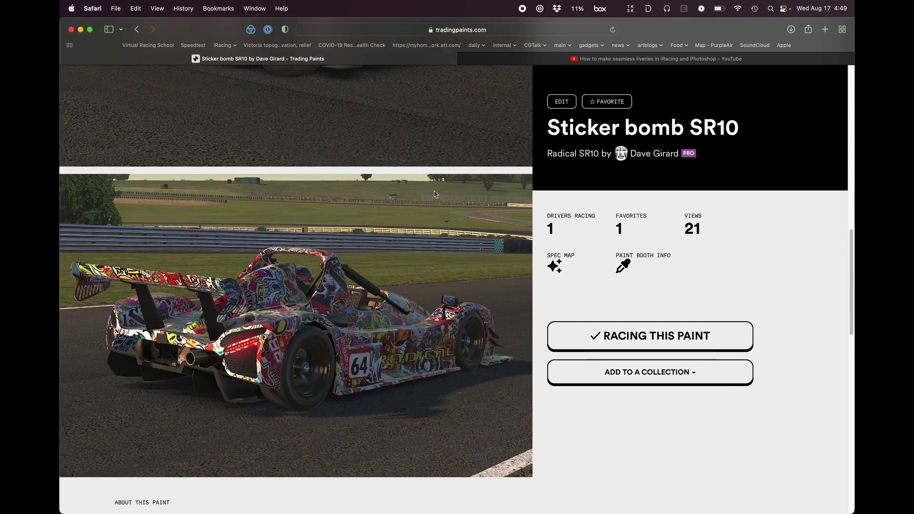
pyautogui.scroll(10, 435, 194)
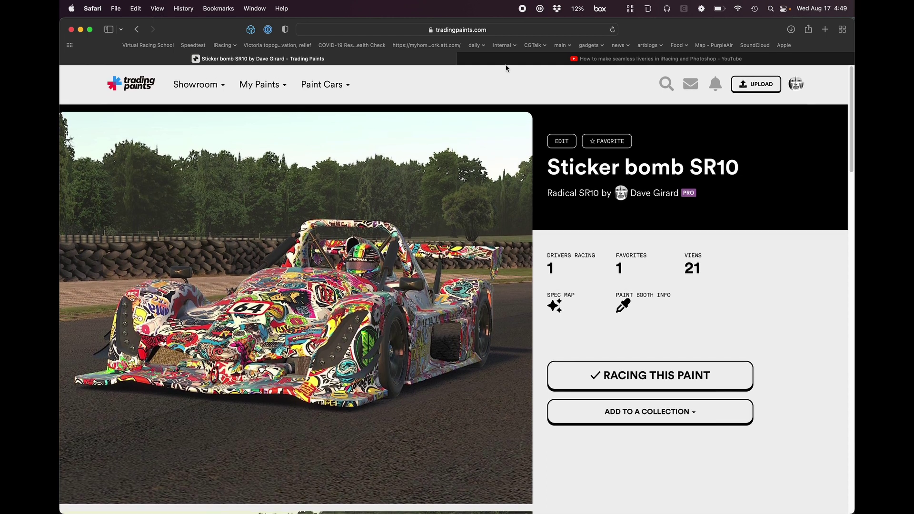
pyautogui.moveTo(506, 63)
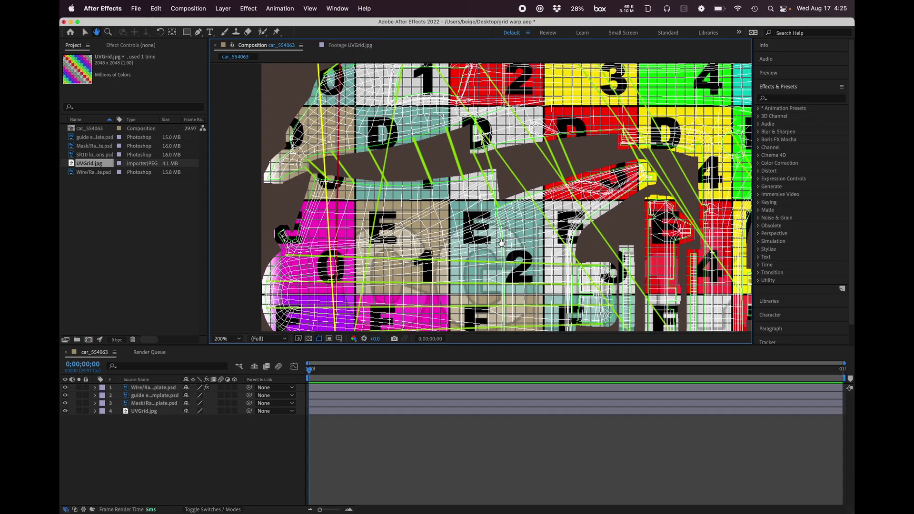
# Step: In After Effects, examine the UV grid composition with its wireframe and guide lines across the car's body panels
pyautogui.scroll(2, 404, 240)
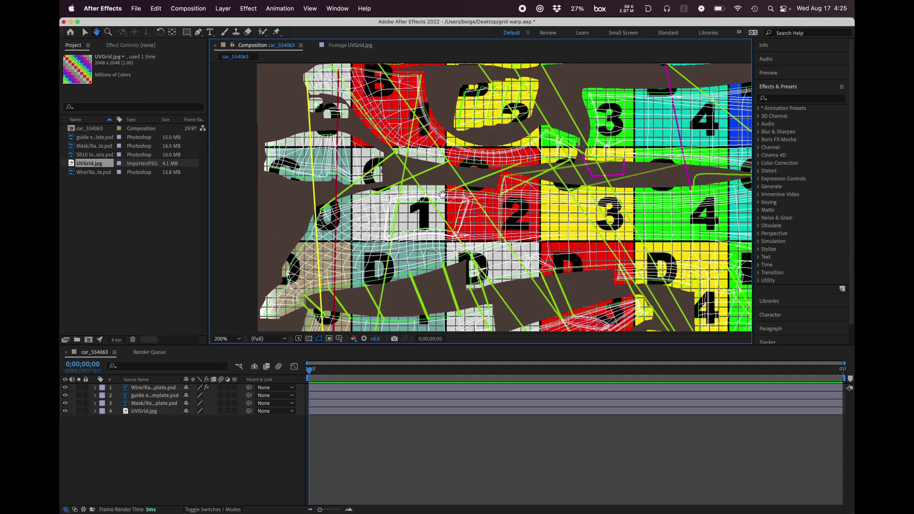
pyautogui.moveTo(472, 197); pyautogui.dragTo(449, 202)
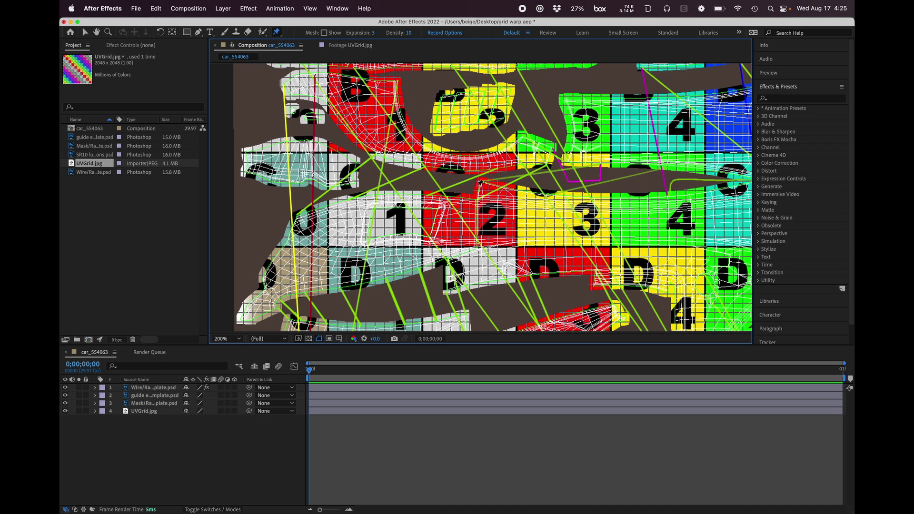
pyautogui.press('space')
pyautogui.moveTo(554, 242); pyautogui.dragTo(492, 157)
pyautogui.moveTo(558, 262); pyautogui.dragTo(509, 181)
pyautogui.scroll(-3, 515, 236)
pyautogui.hscroll(-4, 514, 237)
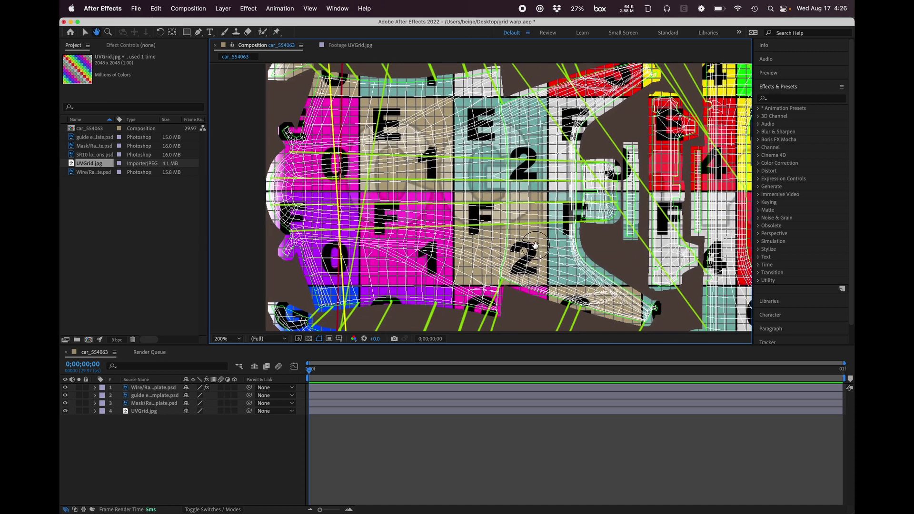
pyautogui.press('super+p')
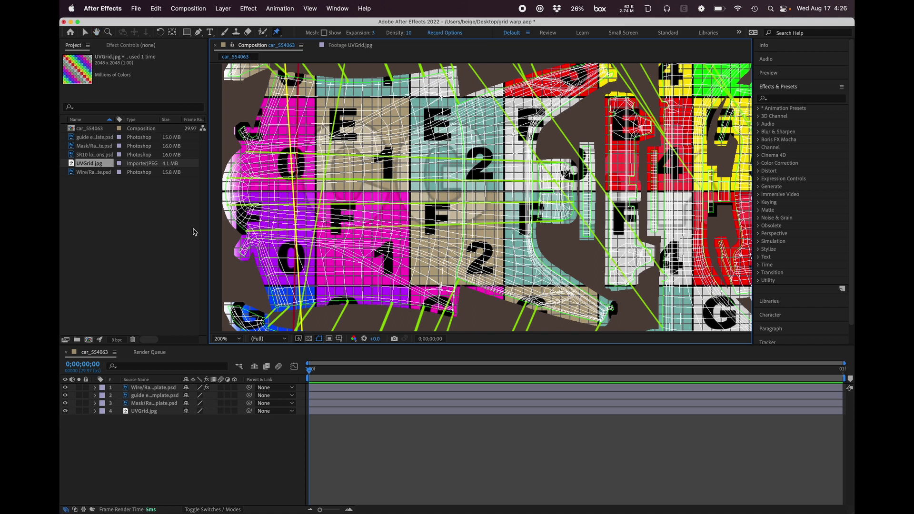
# Step: View the wireframe, guide edges, mask and UVGrid.jpg layers individually, one after another
pyautogui.click(183, 257)
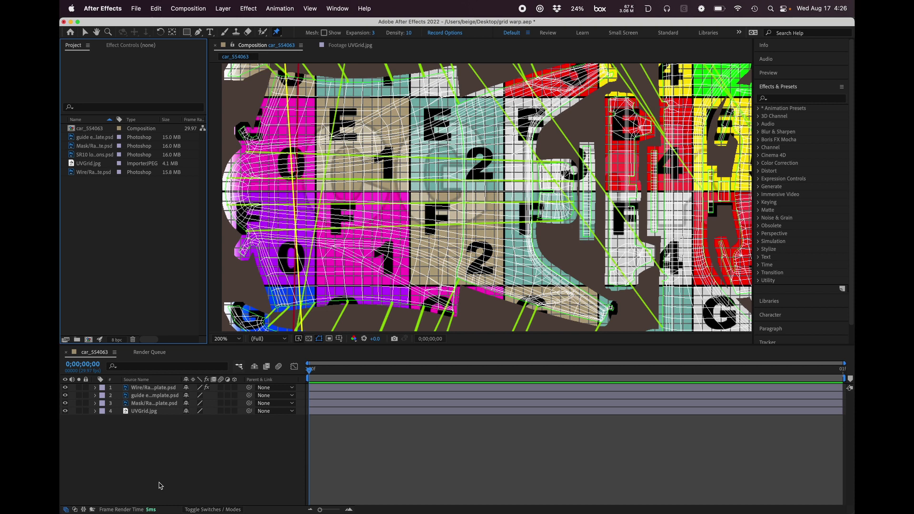
pyautogui.click(127, 388)
pyautogui.keyDown('shift'); pyautogui.click(129, 404); pyautogui.keyUp('shift')
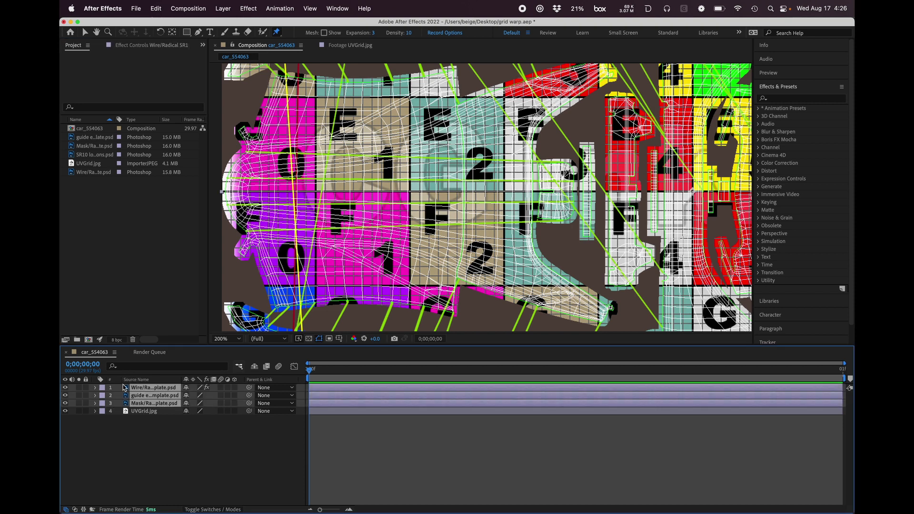
pyautogui.doubleClick(128, 388)
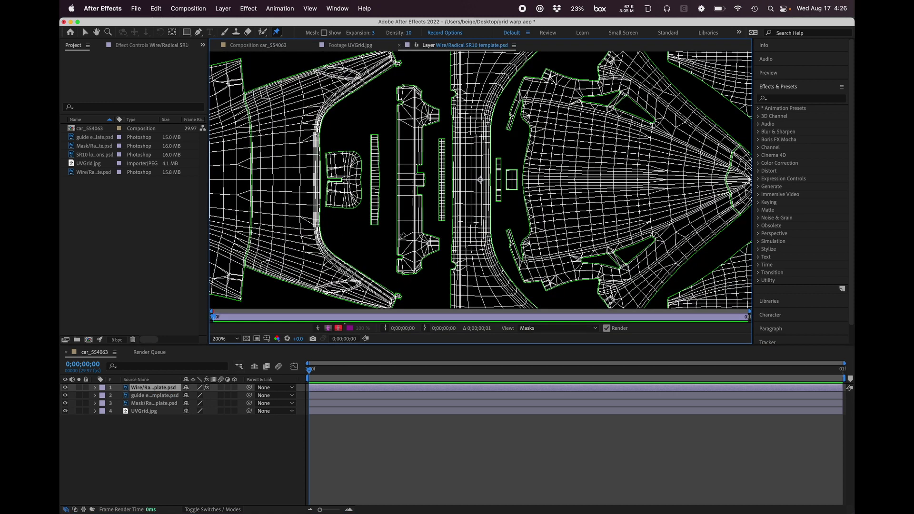
pyautogui.press(',')
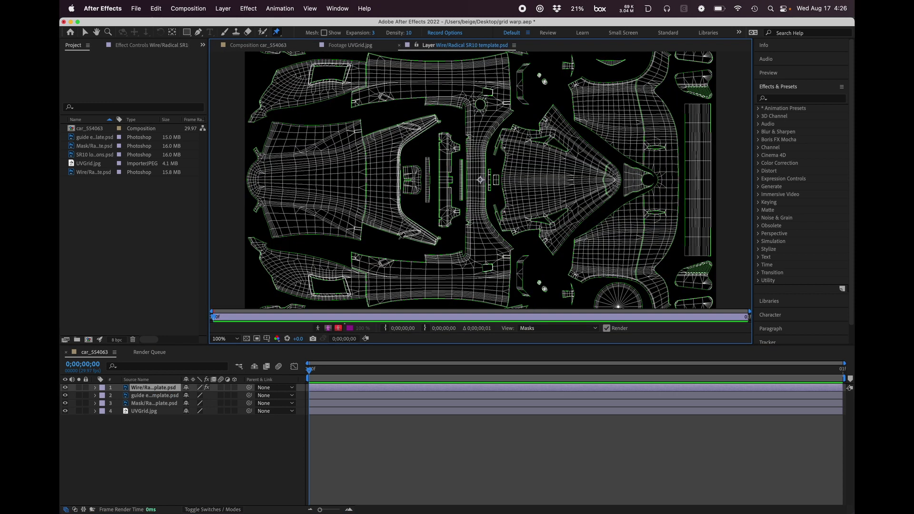
pyautogui.doubleClick(155, 395)
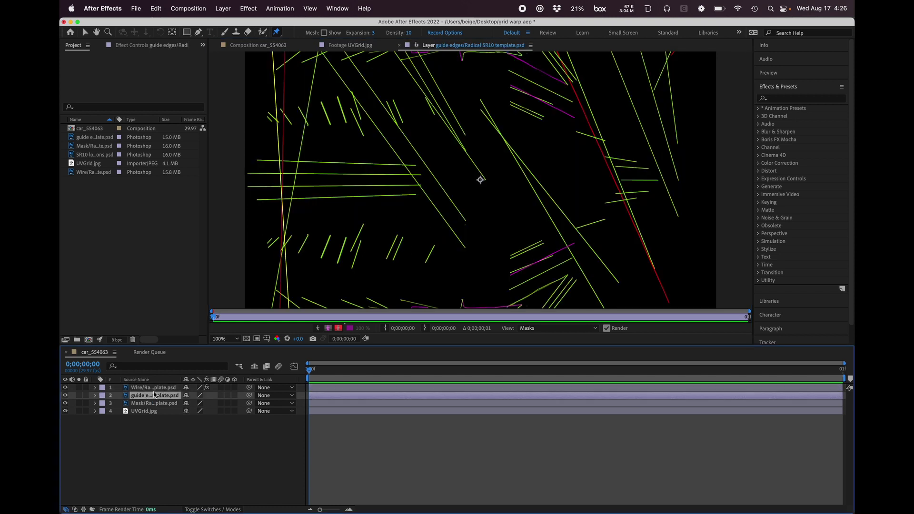
pyautogui.click(130, 405)
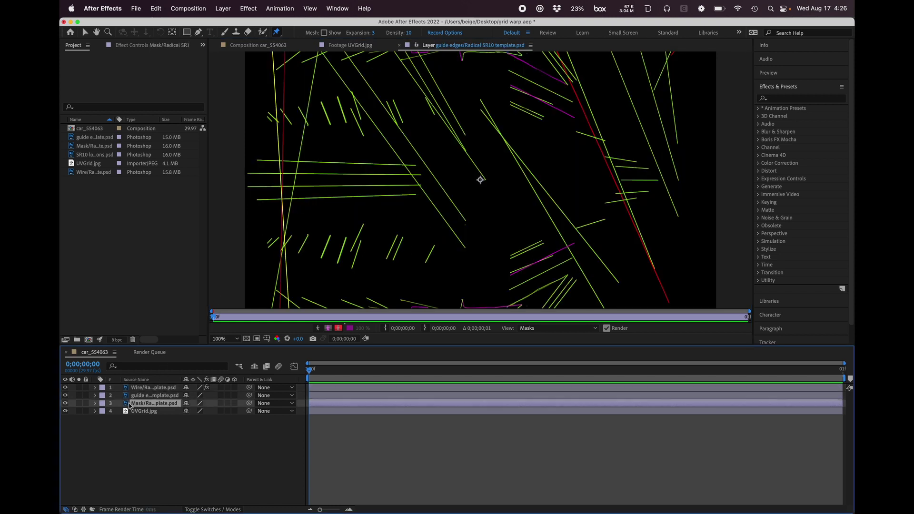
pyautogui.doubleClick(130, 405)
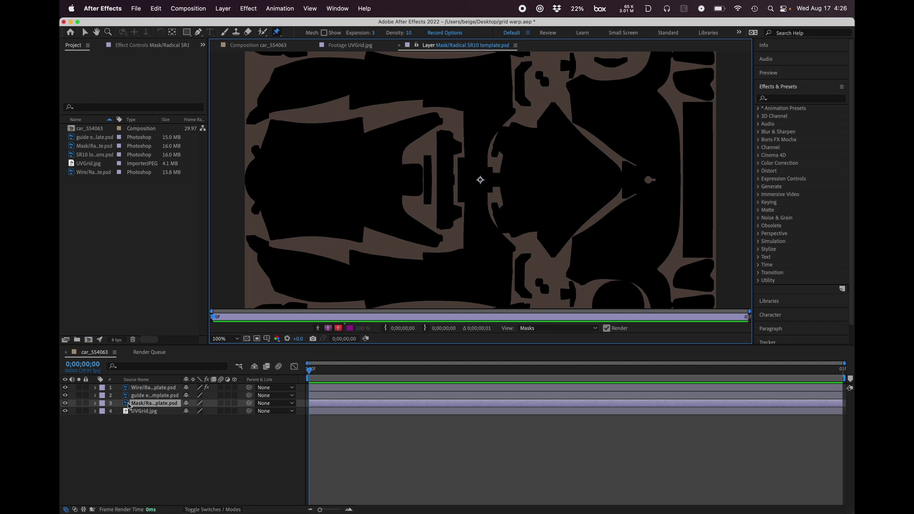
pyautogui.doubleClick(127, 412)
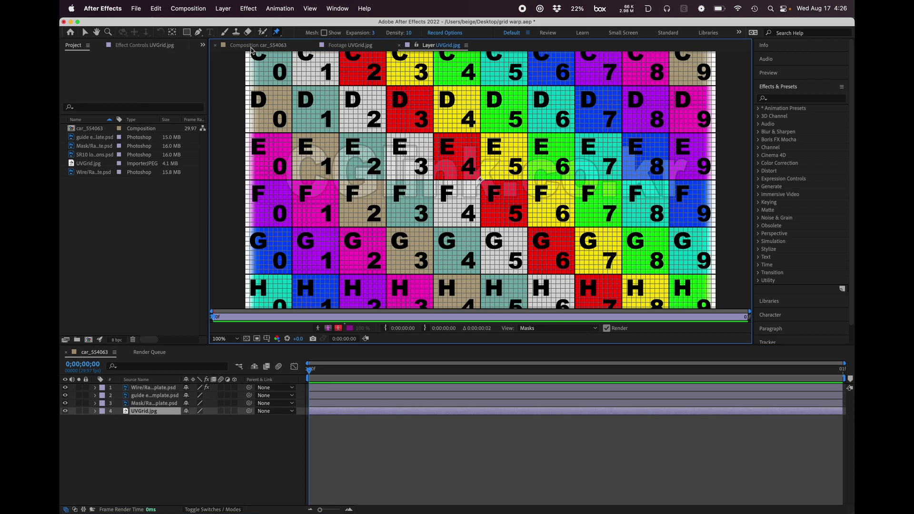
# Step: Reopen the car composition and examine the gaps that the guide lines bridge between neighbouring body panels
pyautogui.doubleClick(79, 128)
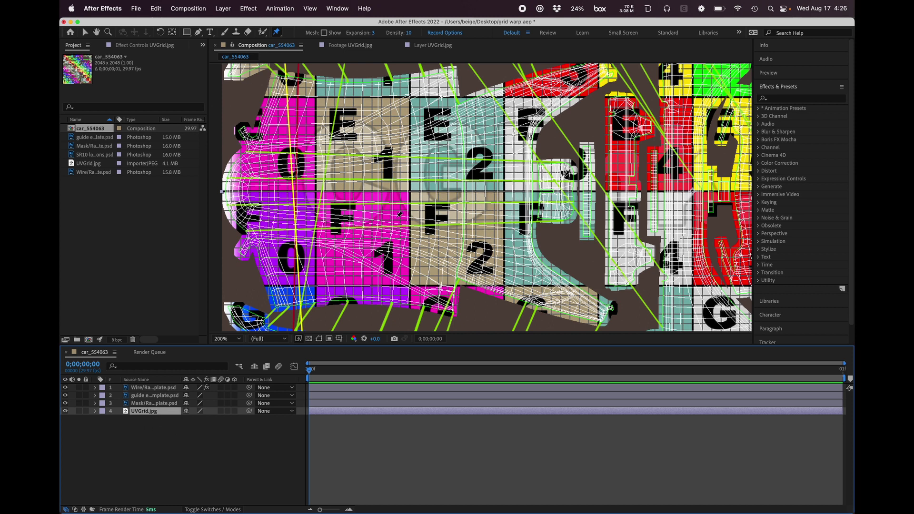
pyautogui.scroll(5, 319, 206)
pyautogui.hscroll(-1, 319, 206)
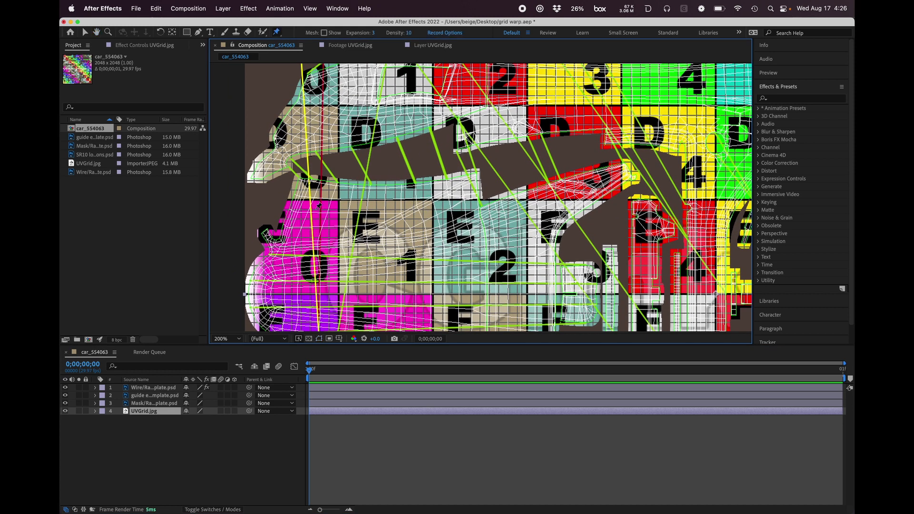
pyautogui.press('space')
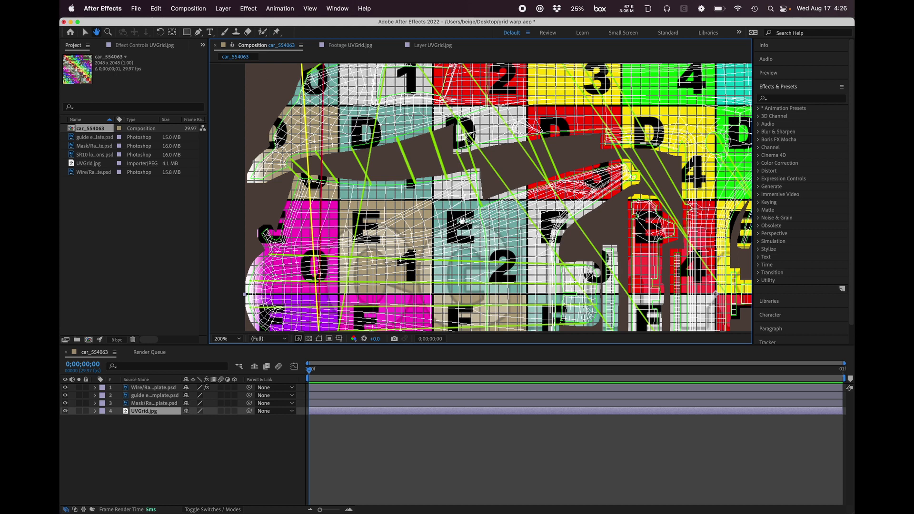
pyautogui.moveTo(459, 214); pyautogui.dragTo(466, 177)
pyautogui.moveTo(447, 286); pyautogui.dragTo(433, 190)
pyautogui.press('super+p')
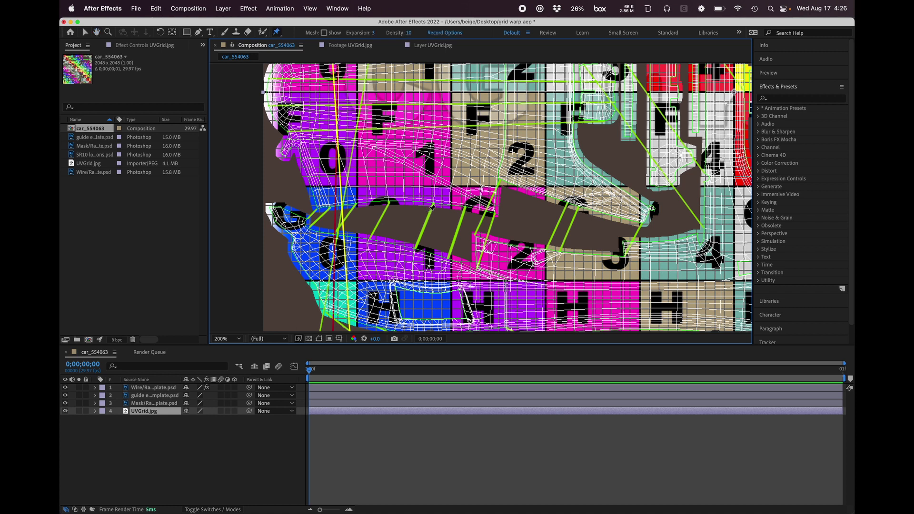
# Step: With the Pen tool, start a mask on the UVGrid.jpg layer along the upper edge of the gap between the side panels, from its front end
pyautogui.press('.')
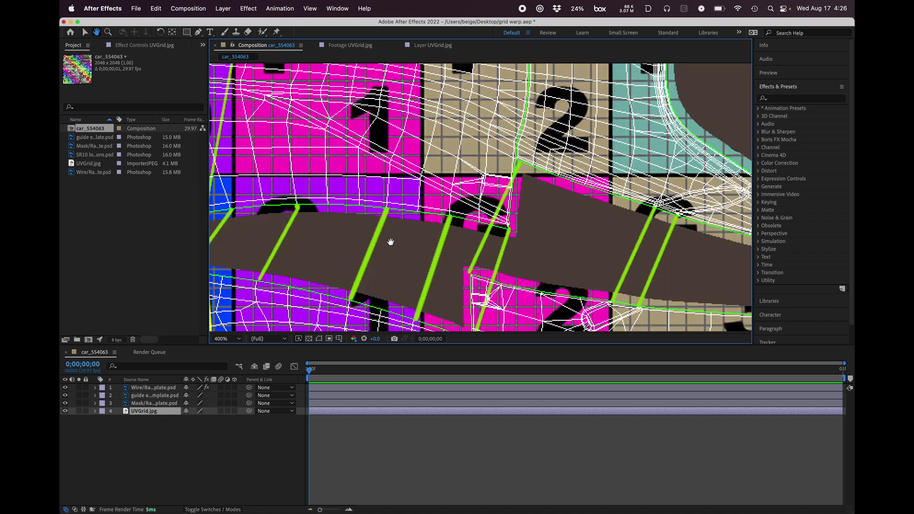
pyautogui.moveTo(361, 248); pyautogui.dragTo(464, 227)
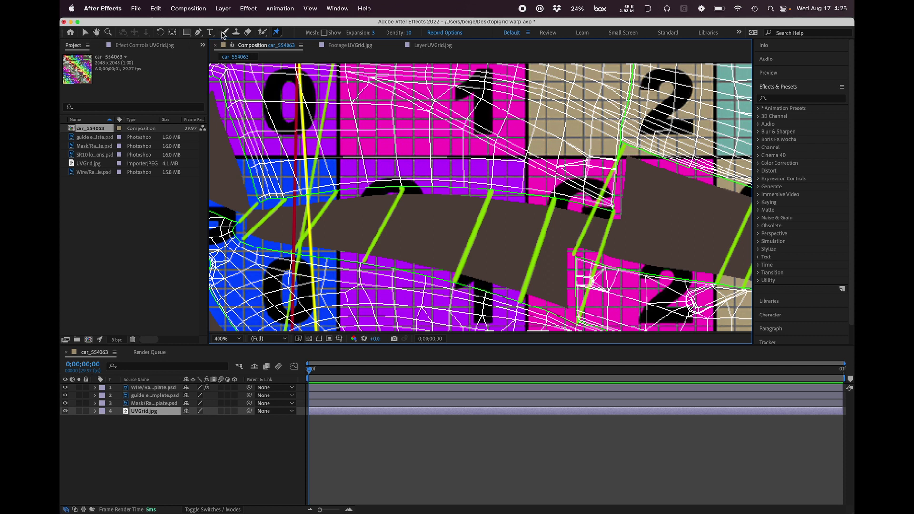
pyautogui.click(198, 32)
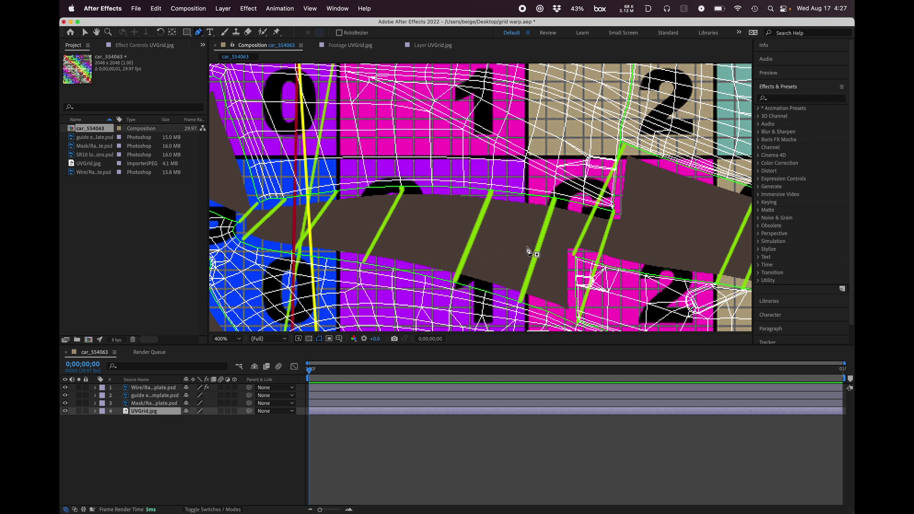
pyautogui.click(262, 202)
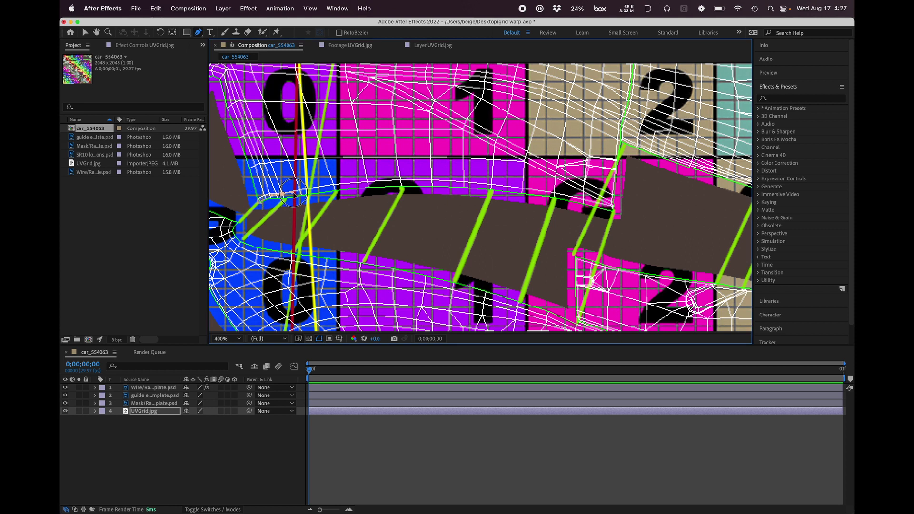
pyautogui.click(282, 196)
pyautogui.click(335, 187)
pyautogui.click(345, 188)
pyautogui.moveTo(406, 187); pyautogui.dragTo(425, 186)
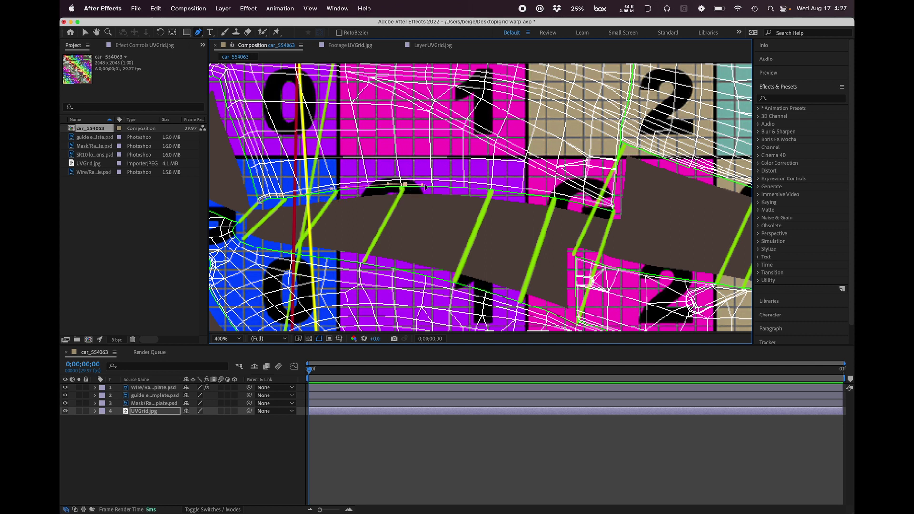
# Step: Continue the mask outline along the upper panel's lower edge, then up to the notch corner beside the 2 tile
pyautogui.click(540, 194)
pyautogui.click(601, 210)
pyautogui.moveTo(614, 163); pyautogui.dragTo(615, 147)
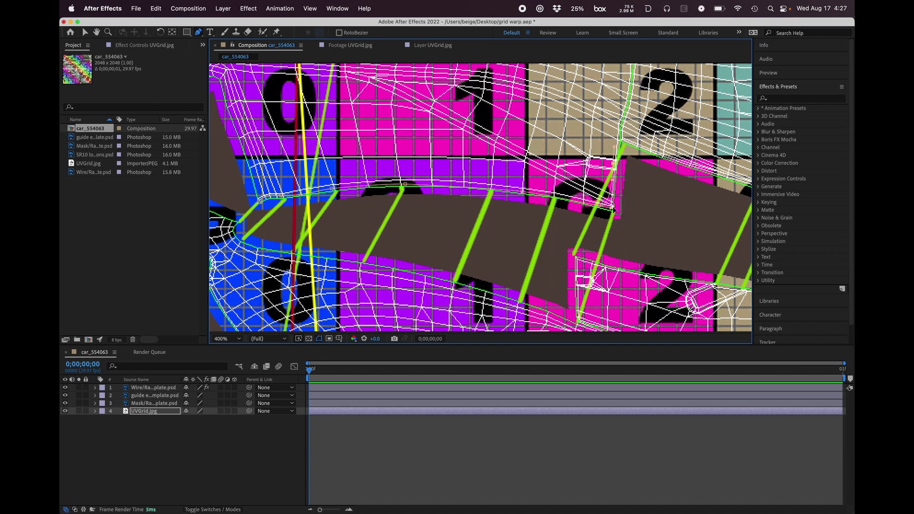
pyautogui.click(608, 201)
pyautogui.click(610, 213)
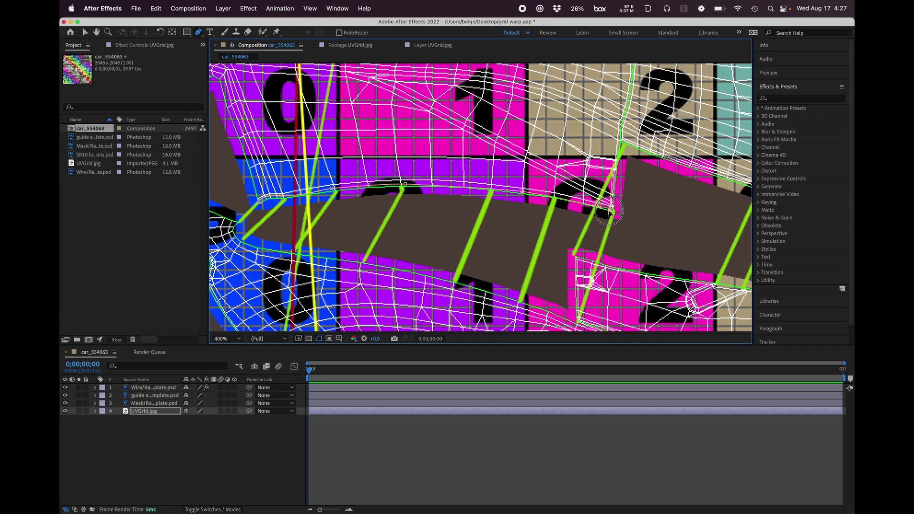
pyautogui.moveTo(611, 212); pyautogui.dragTo(613, 211)
pyautogui.click(618, 138)
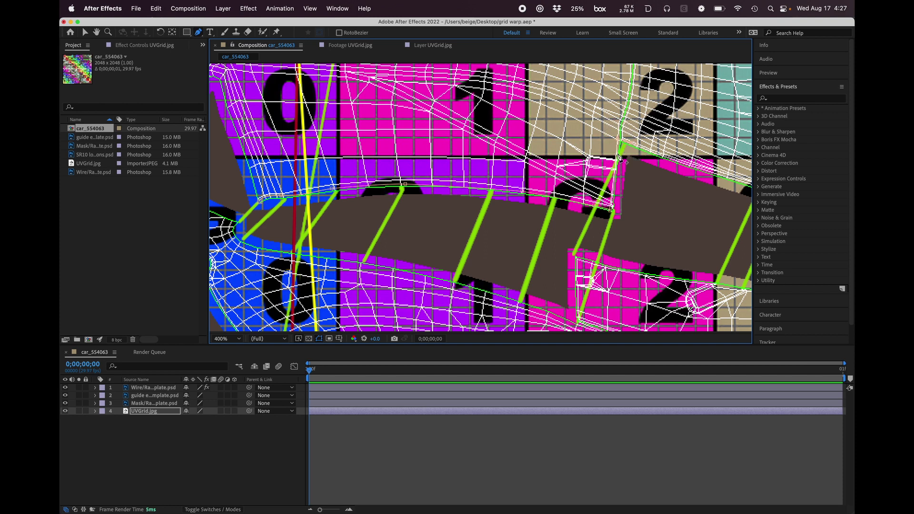
# Step: Carry the mask outline across the gap, around the rear part of the lower side panel and back beneath it toward the nose
pyautogui.press('space')
pyautogui.moveTo(665, 190); pyautogui.dragTo(567, 198)
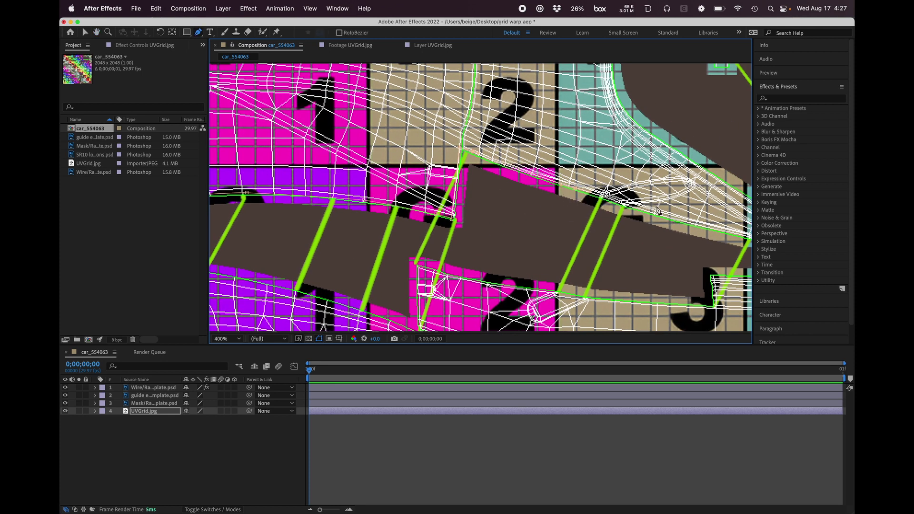
pyautogui.press('space')
pyautogui.moveTo(508, 214); pyautogui.dragTo(561, 171)
pyautogui.press('space')
pyautogui.moveTo(640, 215); pyautogui.dragTo(530, 206)
pyautogui.press('space')
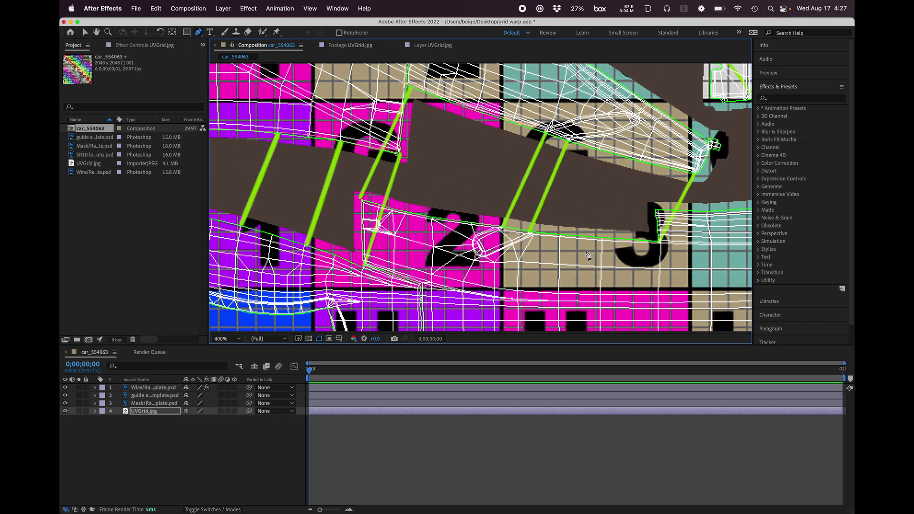
pyautogui.press('space')
pyautogui.moveTo(554, 284); pyautogui.dragTo(578, 217)
pyautogui.press('space')
pyautogui.moveTo(364, 274); pyautogui.dragTo(528, 270)
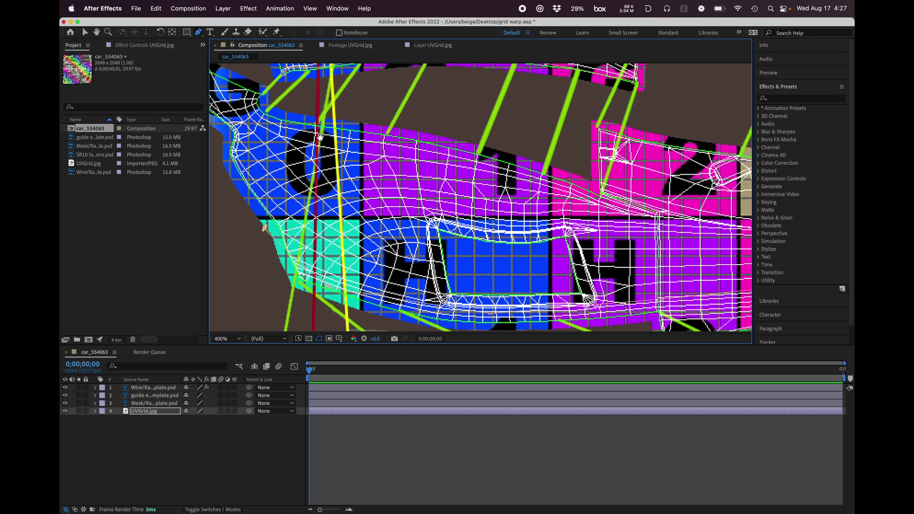
# Step: Run the mask outline around the lower panel's nose tip and close it at the starting point on the gap edge
pyautogui.press('space')
pyautogui.moveTo(319, 137); pyautogui.dragTo(431, 185)
pyautogui.click(328, 261)
pyautogui.click(280, 174)
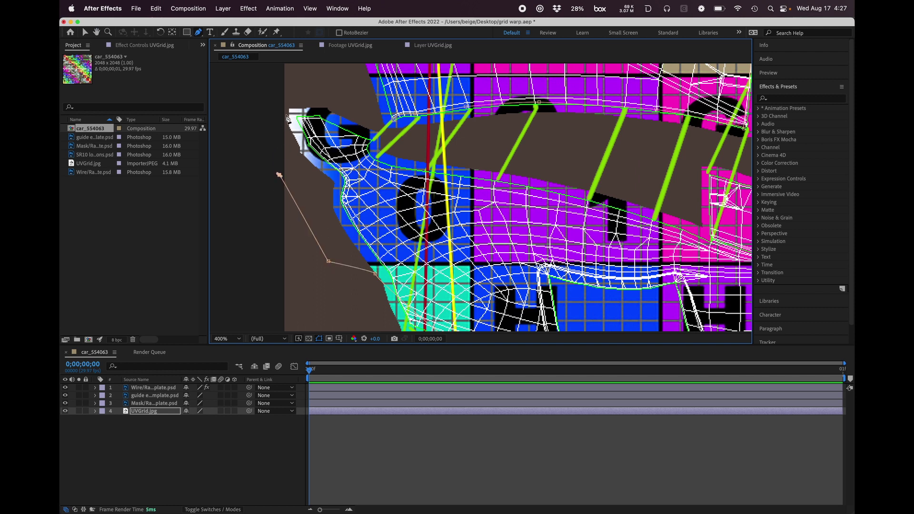
pyautogui.click(290, 103)
pyautogui.click(326, 101)
pyautogui.click(396, 116)
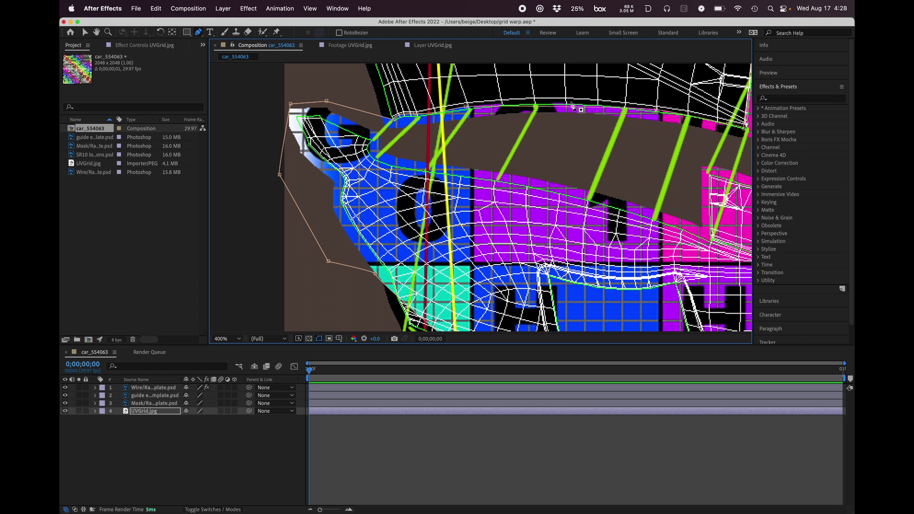
pyautogui.click(540, 103)
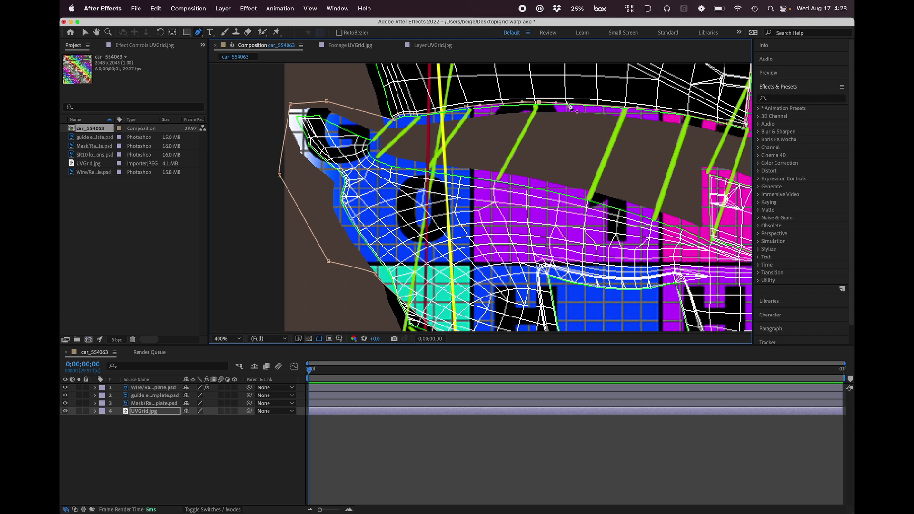
# Step: Examine the closed mask's outline around the lower side panel, from the gap edge and nose to its rear end
pyautogui.press('space')
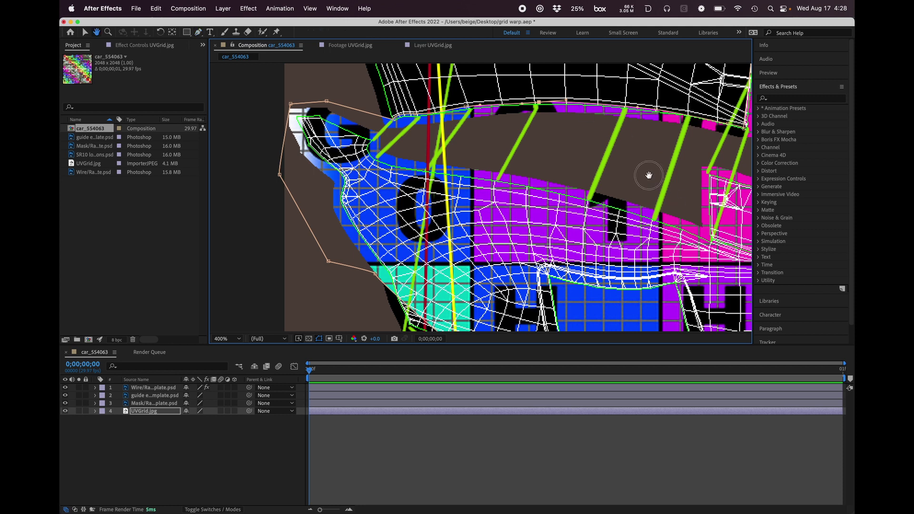
pyautogui.moveTo(647, 174); pyautogui.dragTo(446, 160)
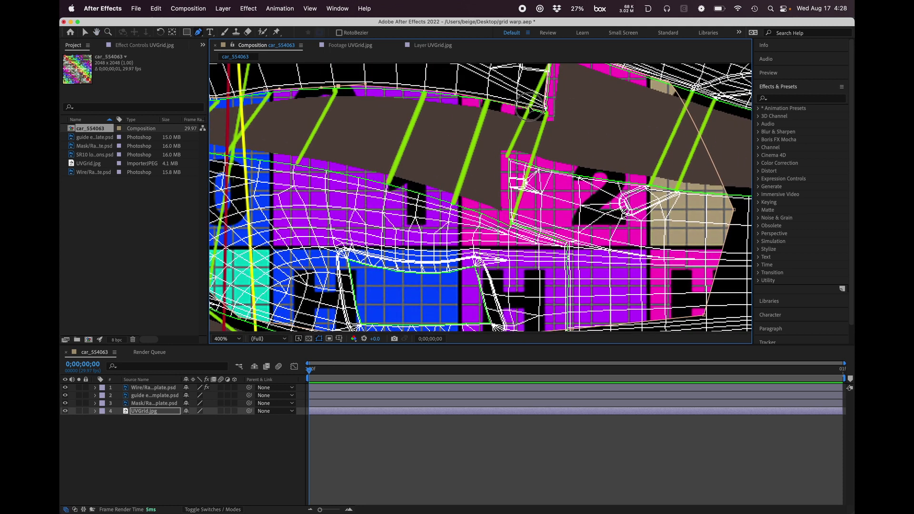
pyautogui.press('space')
pyautogui.moveTo(470, 187); pyautogui.dragTo(532, 164)
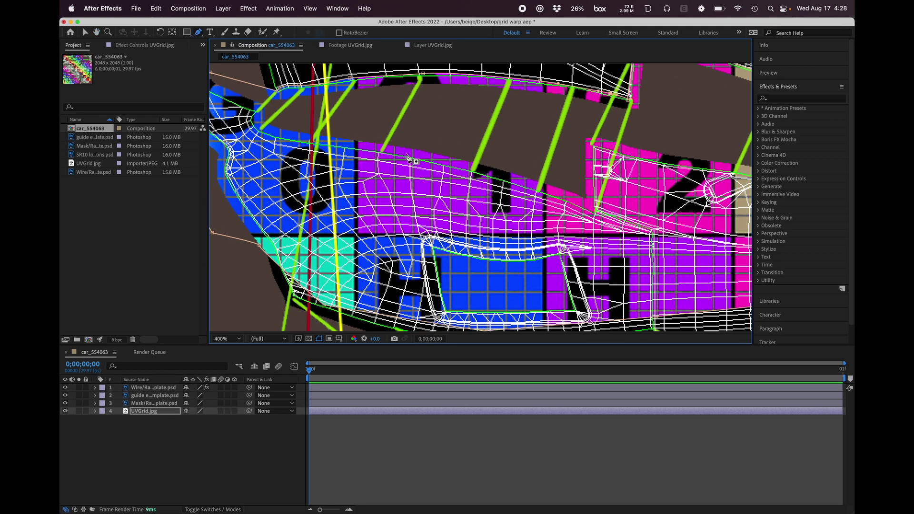
pyautogui.press('space')
pyautogui.moveTo(324, 113); pyautogui.dragTo(425, 266)
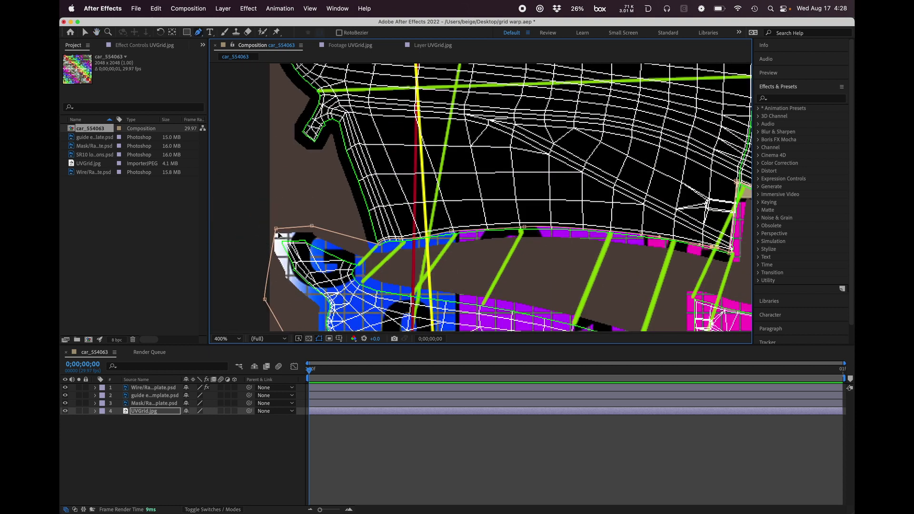
pyautogui.scroll(-7, 478, 224)
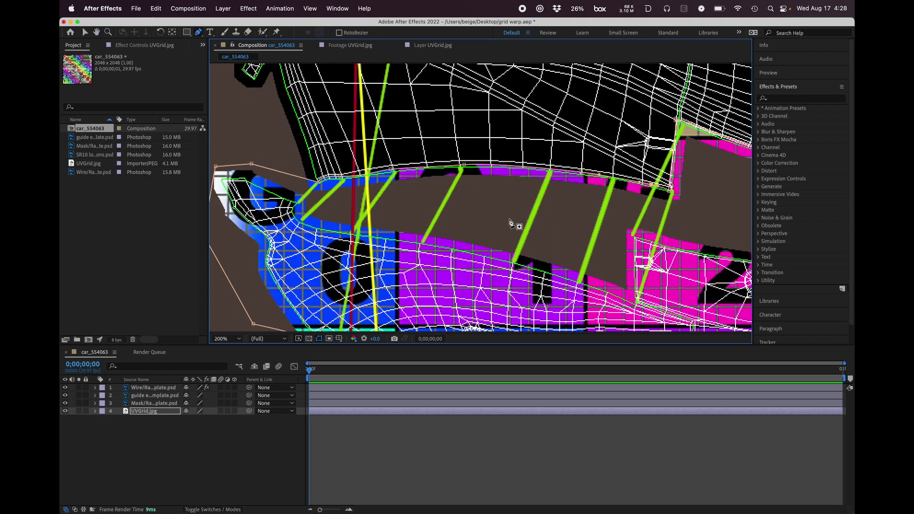
pyautogui.scroll(4, 511, 223)
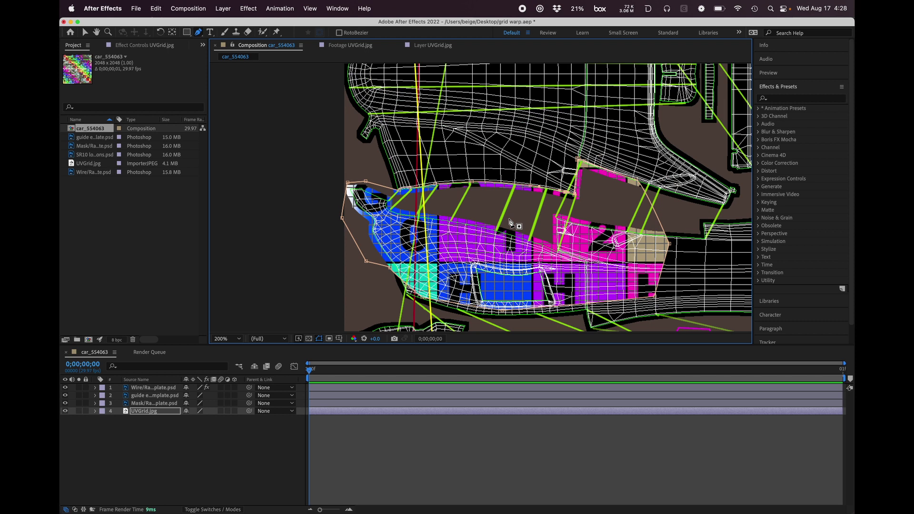
pyautogui.press('space')
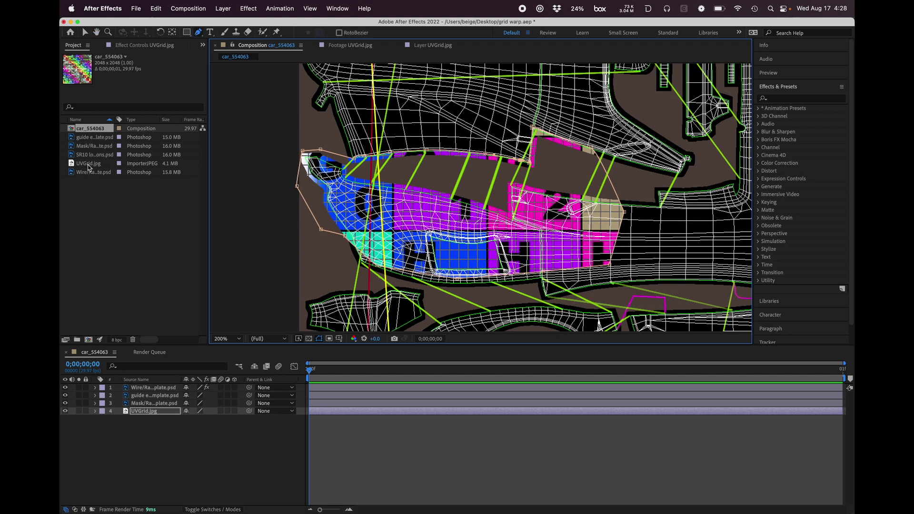
# Step: Add a second copy of UVGrid.jpg beneath the masked grid layer and activate the Puppet Pin tool for the masked one
pyautogui.moveTo(88, 167); pyautogui.dragTo(110, 455)
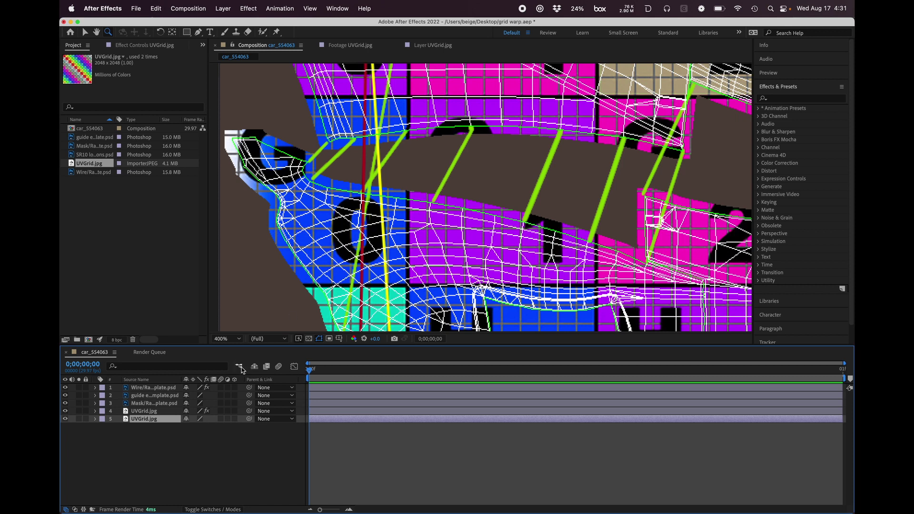
pyautogui.click(136, 411)
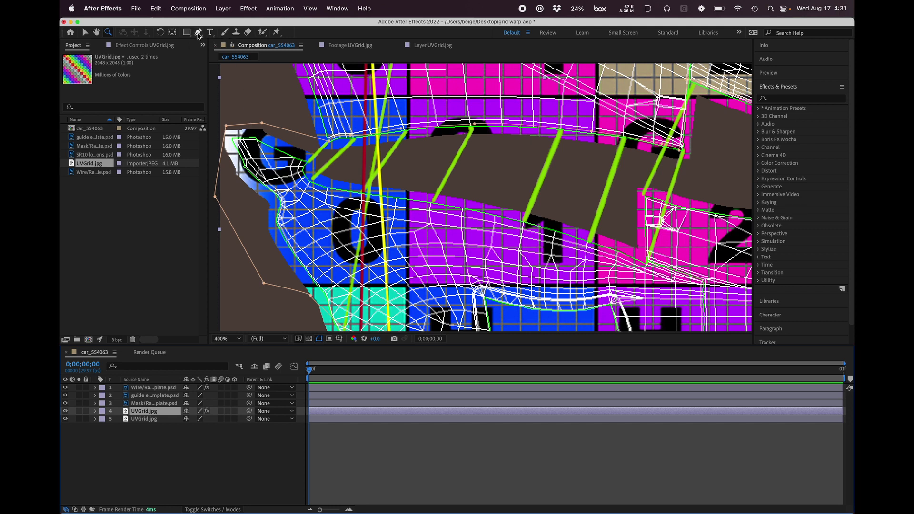
pyautogui.click(277, 32)
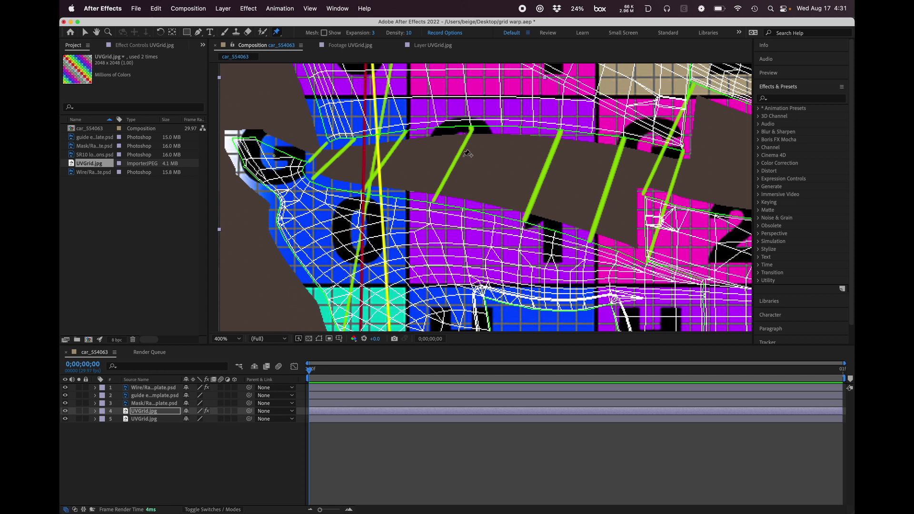
# Step: Create a new 2048 x 2048 px solid layer coloured black (000000)
pyautogui.click(143, 468)
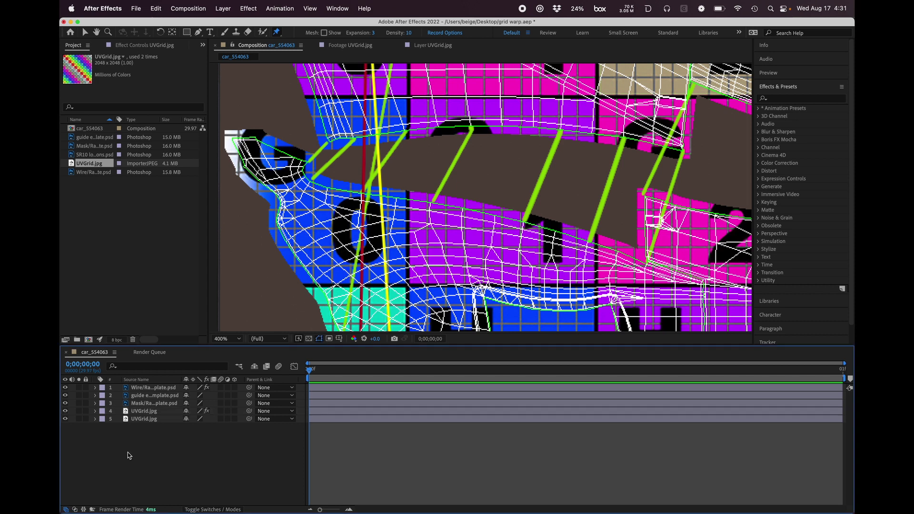
pyautogui.rightClick(129, 456)
pyautogui.moveTo(131, 393)
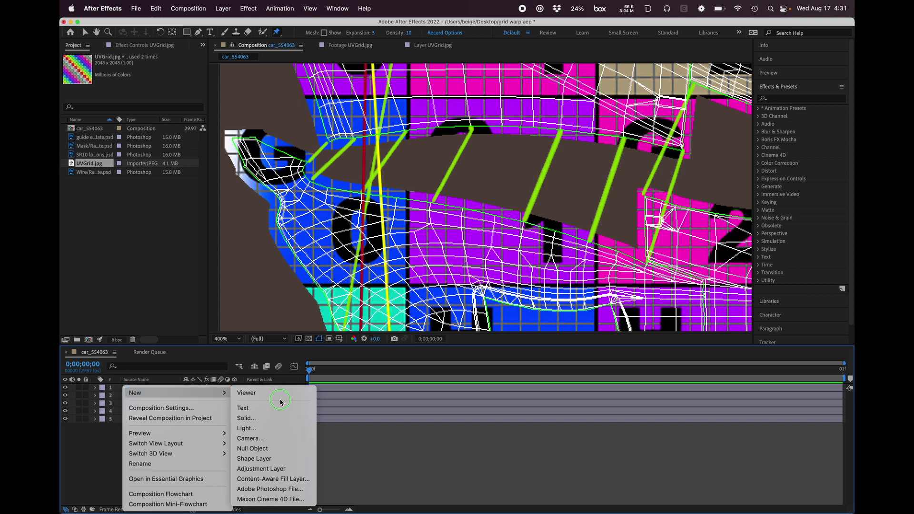
pyautogui.click(266, 419)
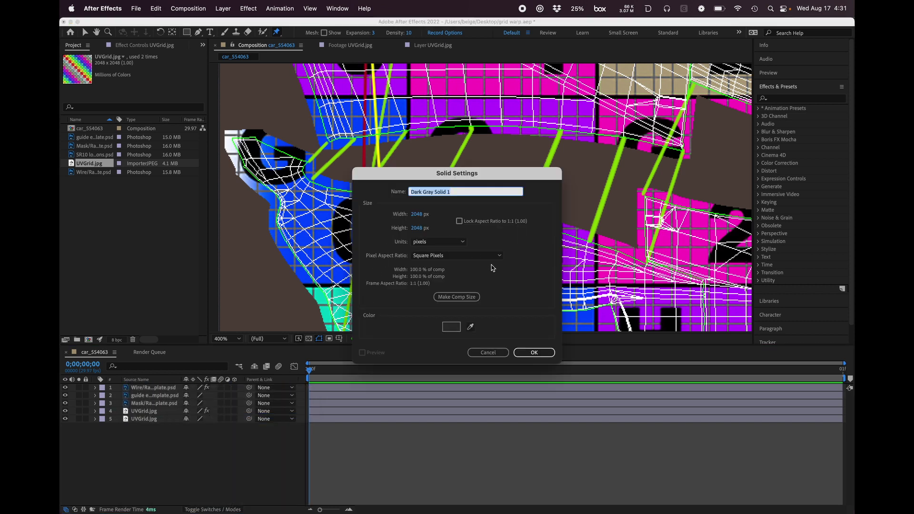
pyautogui.click(452, 327)
pyautogui.moveTo(380, 314); pyautogui.dragTo(353, 338)
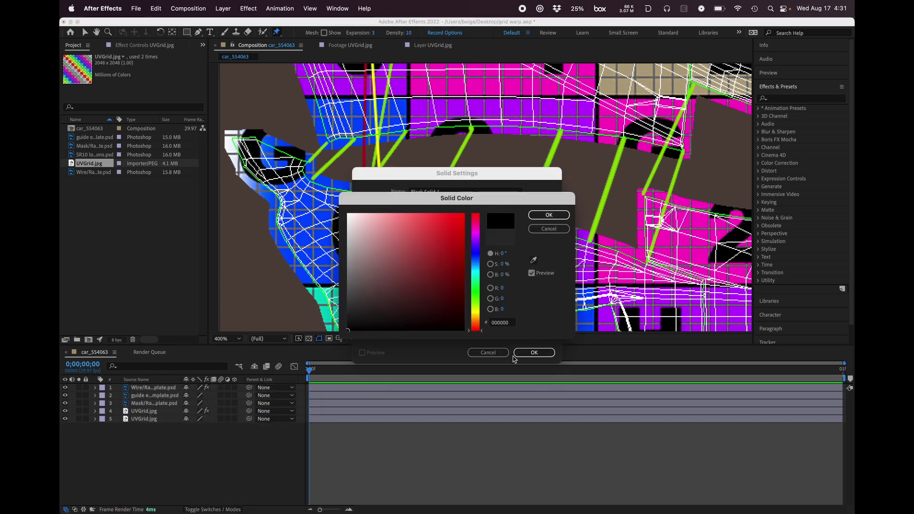
pyautogui.press('Return')
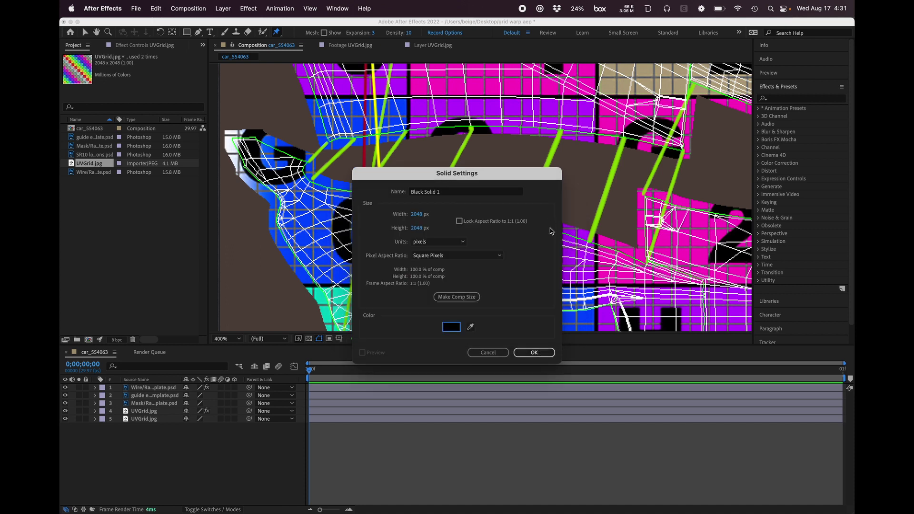
pyautogui.click(535, 351)
# Step: Place the black solid between the two UVGrid.jpg layers and set its opacity to 25%
pyautogui.moveTo(148, 391); pyautogui.dragTo(144, 424)
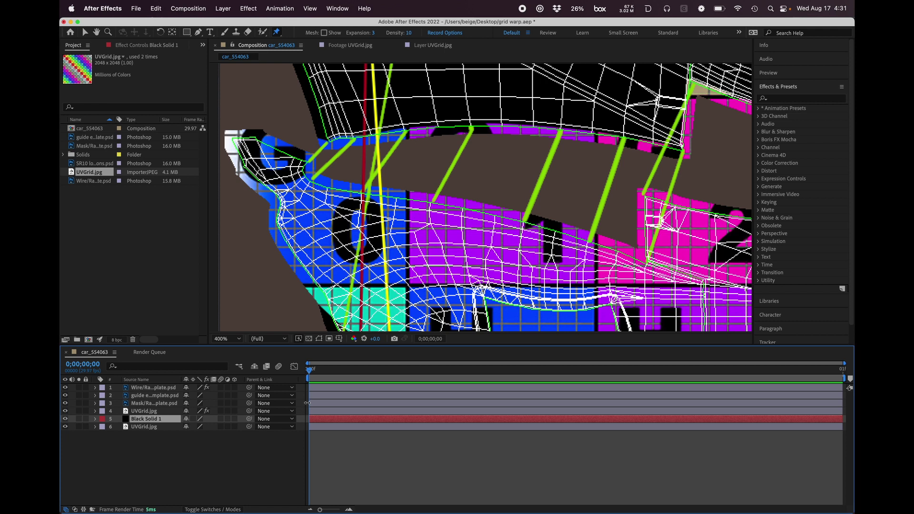
pyautogui.press('t')
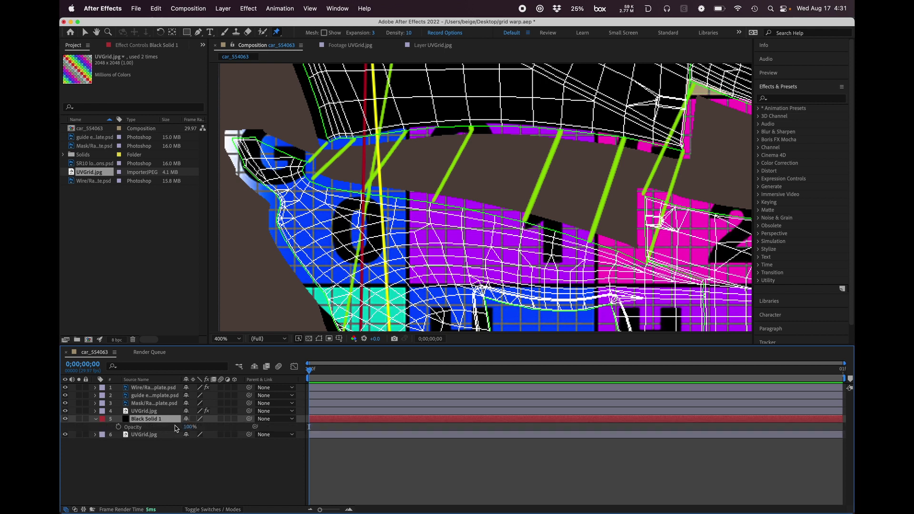
pyautogui.moveTo(187, 429); pyautogui.dragTo(166, 435)
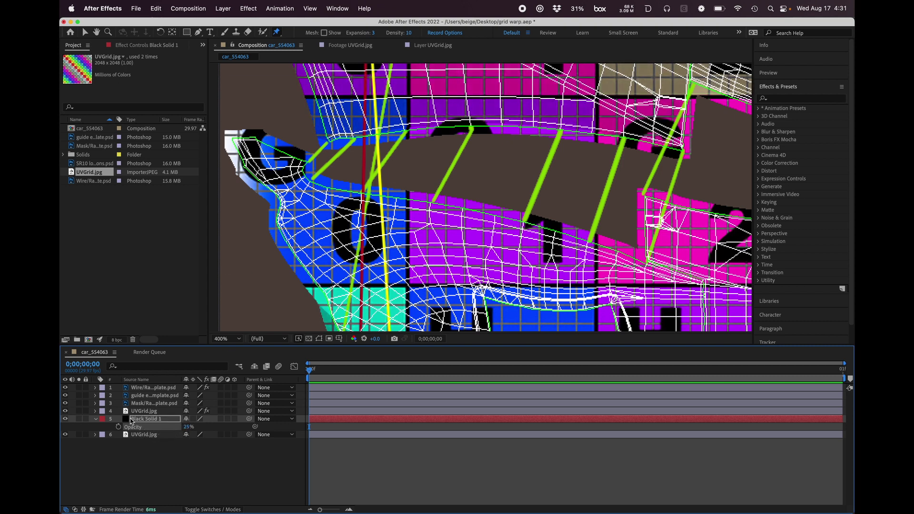
# Step: Pin the masked grid at the first guide line's upper end and move it to the lower end, then pin and reposition the nose tip
pyautogui.click(145, 412)
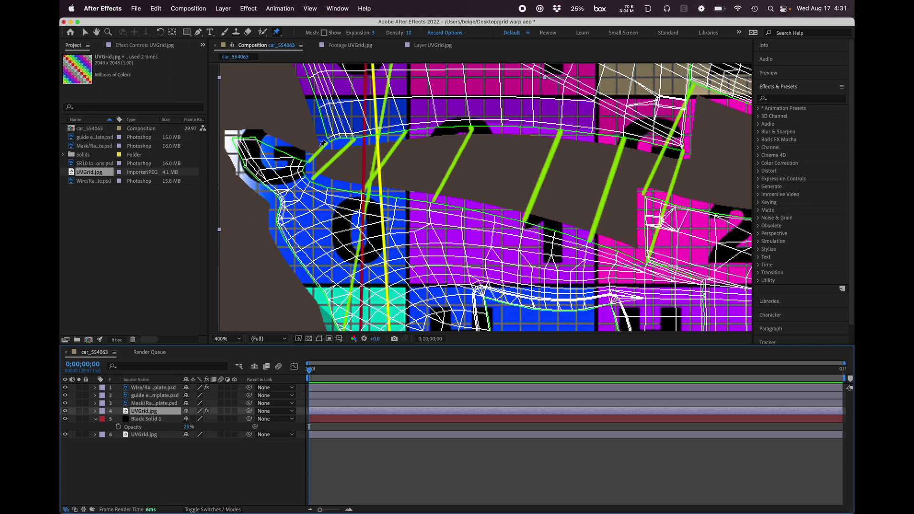
pyautogui.click(336, 145)
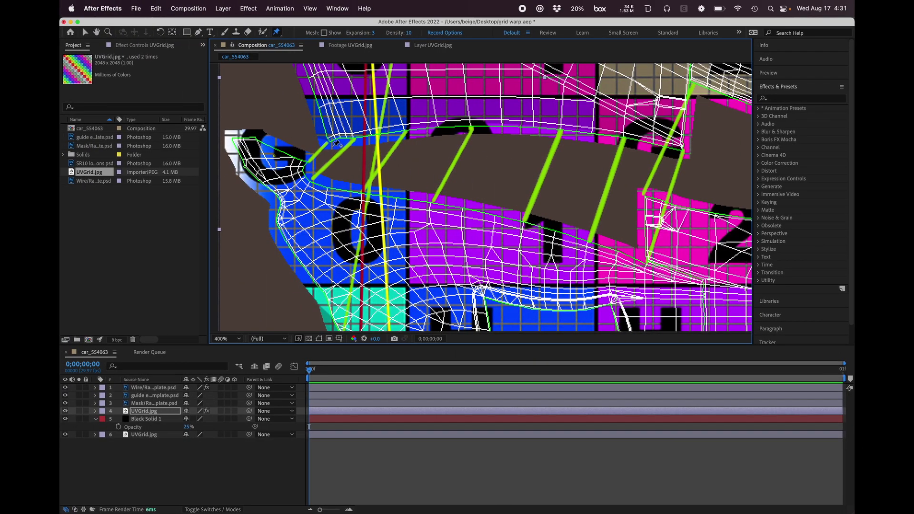
pyautogui.click(333, 144)
pyautogui.moveTo(334, 144); pyautogui.dragTo(311, 164)
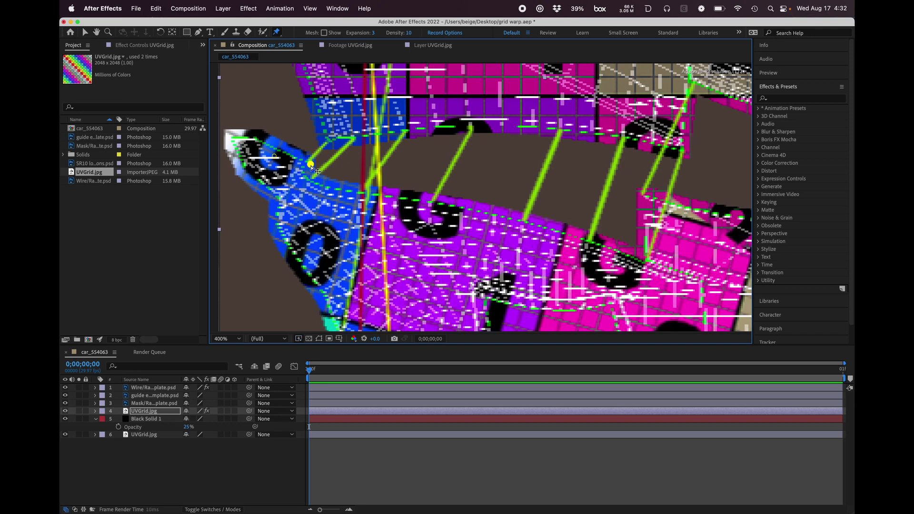
pyautogui.click(257, 146)
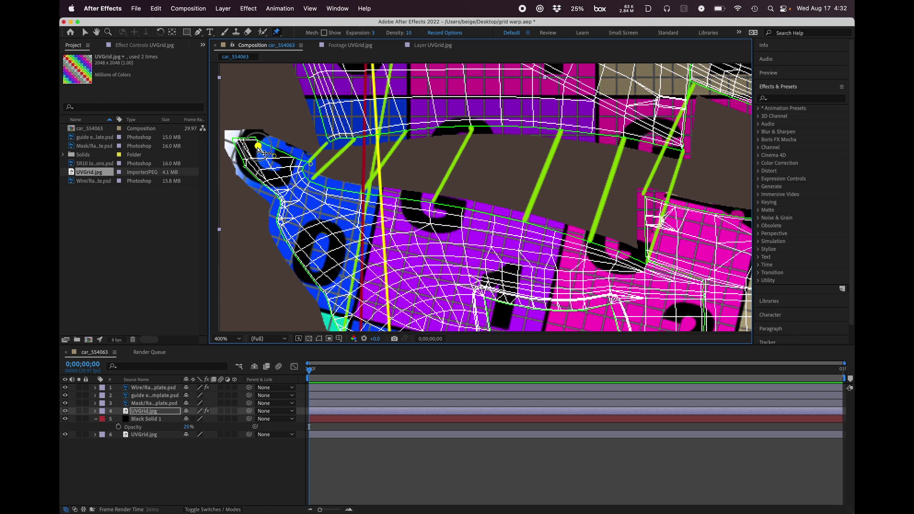
pyautogui.moveTo(260, 150); pyautogui.dragTo(241, 160)
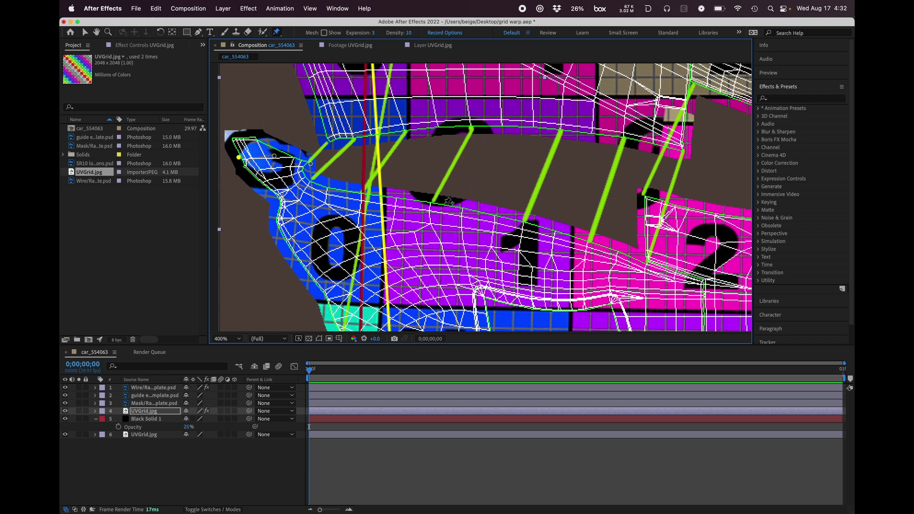
# Step: Pin the masked grid at the third guide line's lower end and in the blue nose area, and shift the pins to match the upper panel
pyautogui.moveTo(435, 200); pyautogui.dragTo(420, 248)
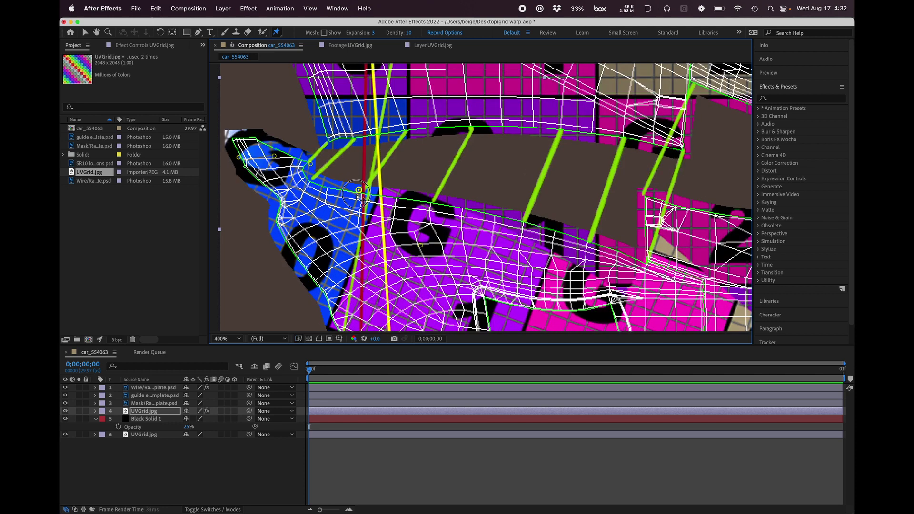
pyautogui.moveTo(359, 191); pyautogui.dragTo(340, 207)
pyautogui.moveTo(310, 167); pyautogui.dragTo(289, 192)
pyautogui.moveTo(340, 209); pyautogui.dragTo(343, 205)
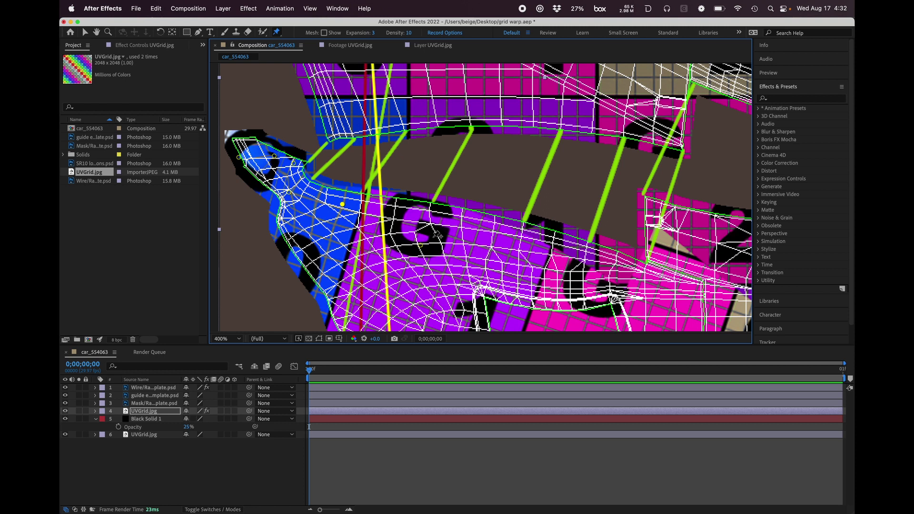
pyautogui.click(422, 247)
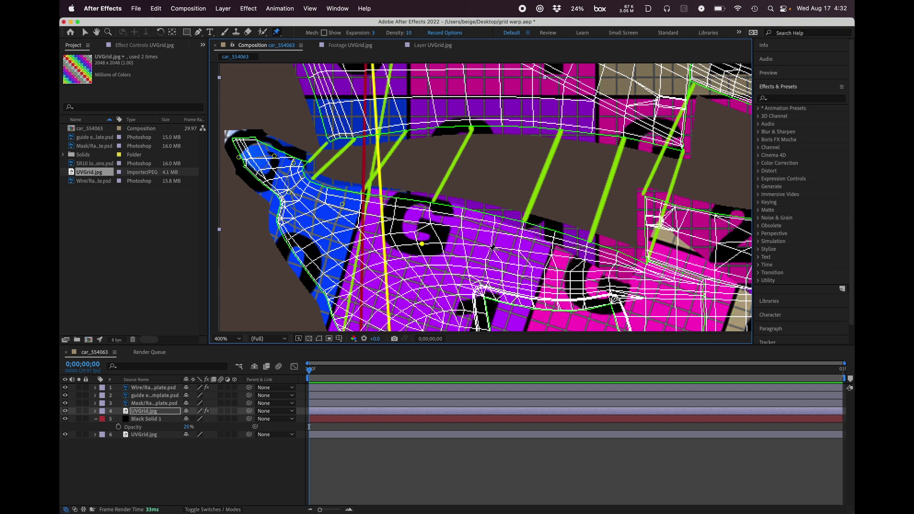
# Step: Pin the purple grid below the fourth guide line and reposition it, fine-tuning the earlier pins on the "G" square and blue area
pyautogui.click(528, 256)
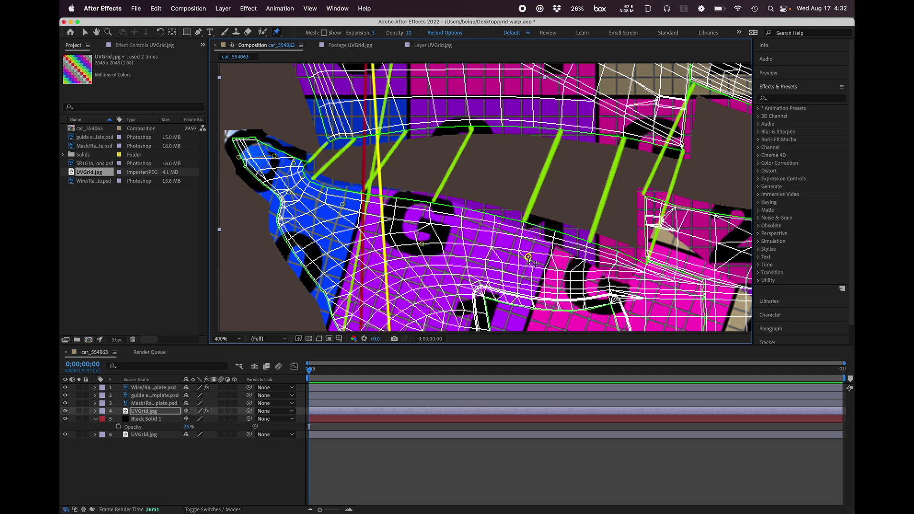
pyautogui.moveTo(528, 258); pyautogui.dragTo(532, 242)
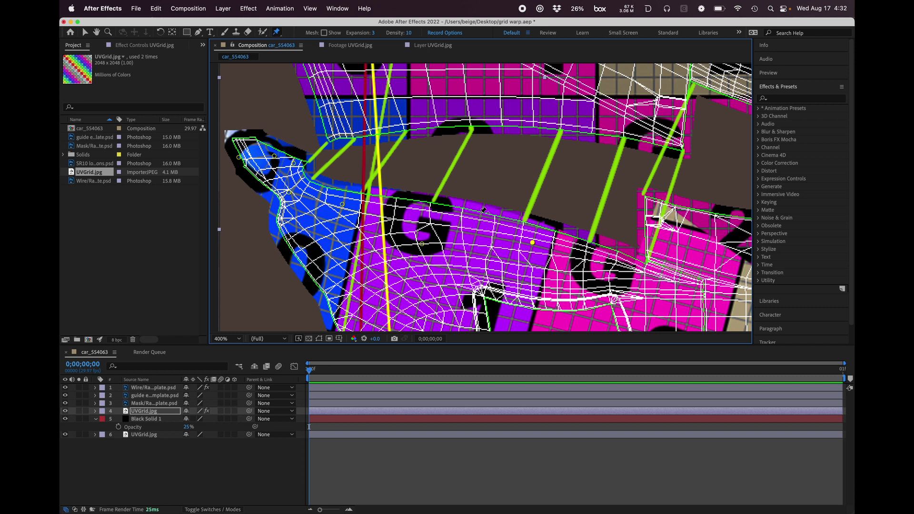
pyautogui.moveTo(533, 243); pyautogui.dragTo(515, 239)
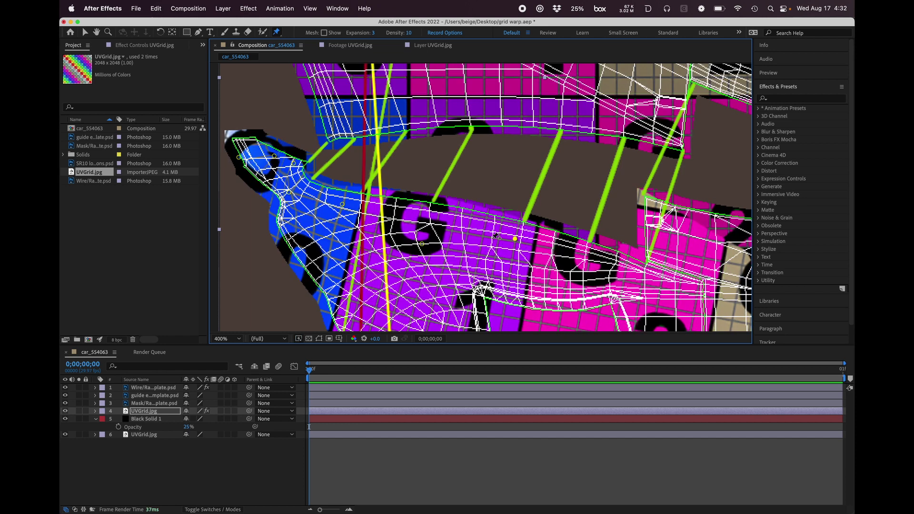
pyautogui.click(420, 249)
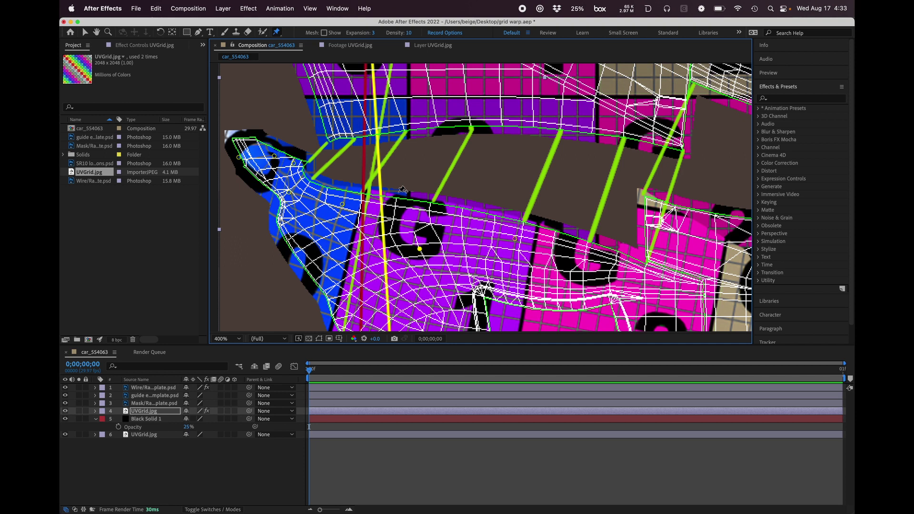
pyautogui.click(341, 205)
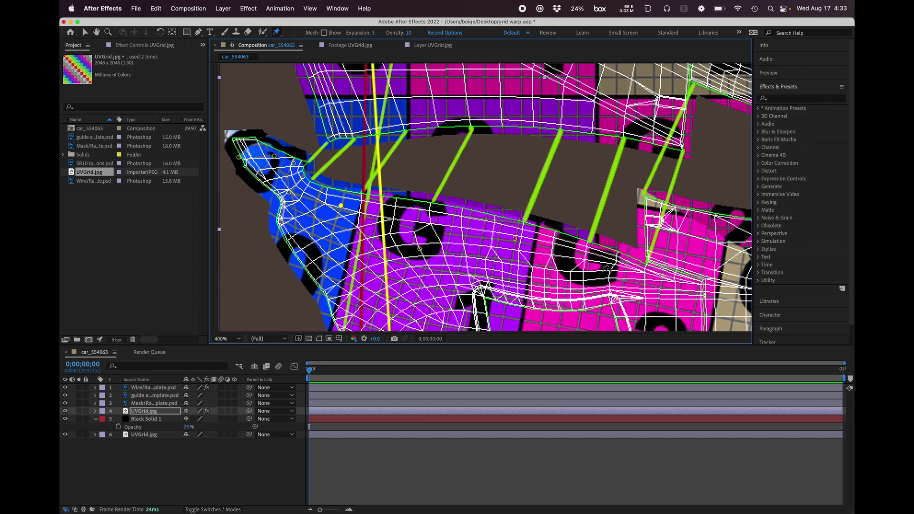
# Step: Pin the pink grid below the fifth guide line and beneath the stepped panel corner, moving the first pin closer to that corner
pyautogui.click(604, 259)
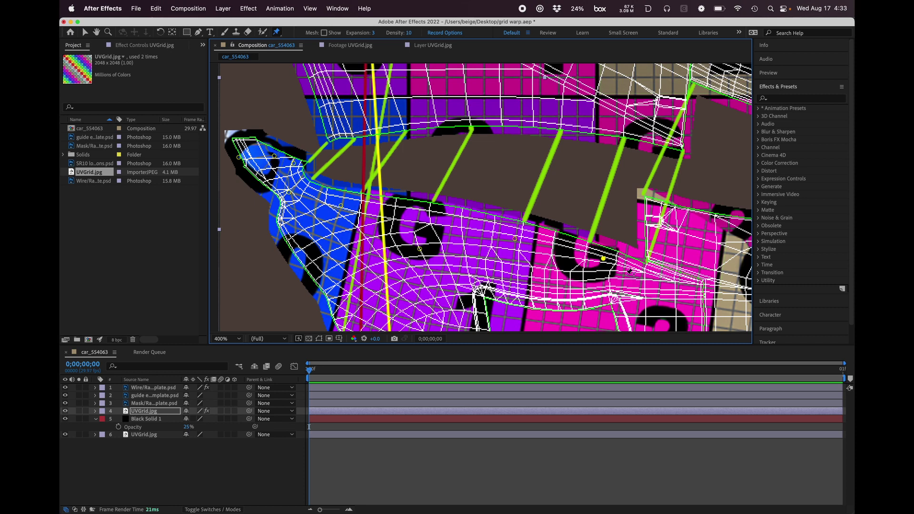
pyautogui.click(653, 286)
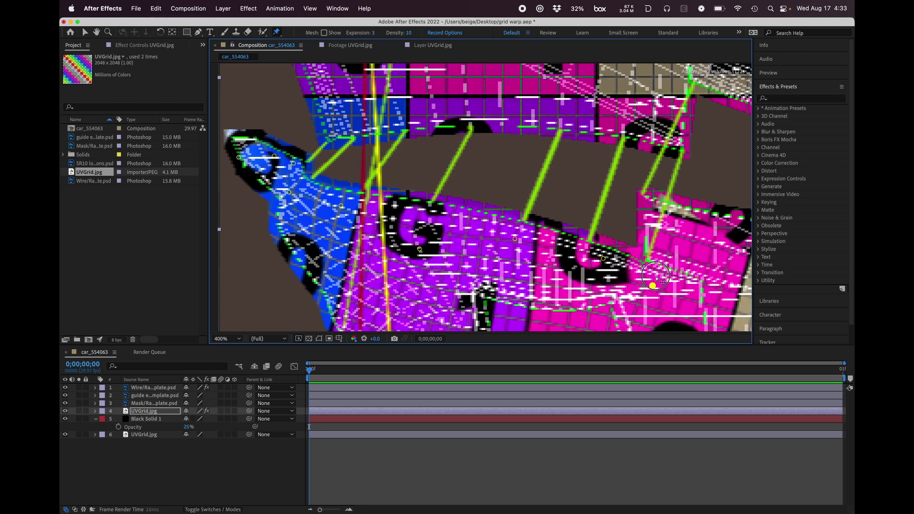
pyautogui.moveTo(606, 261); pyautogui.dragTo(622, 269)
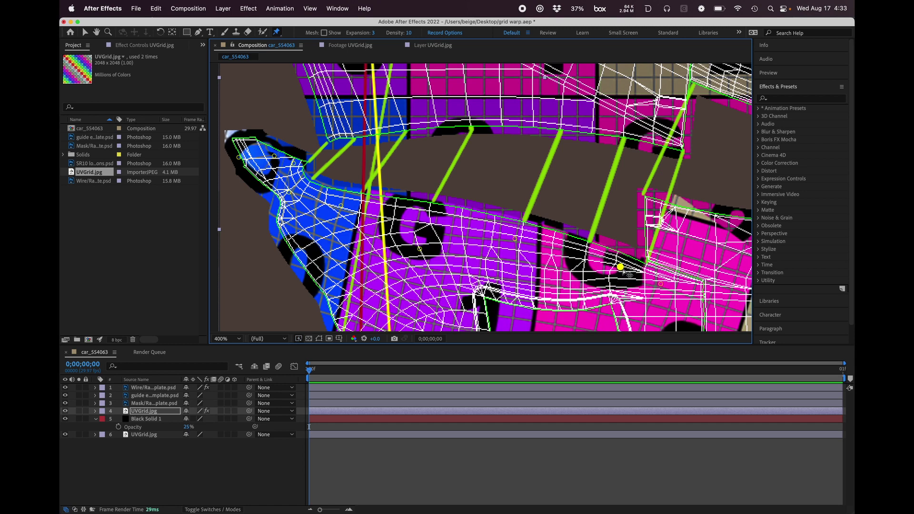
# Step: Add pins on both sides of the purple-pink boundary and nudge them, along with the pin below the stepped corner, to line up the seam
pyautogui.click(554, 249)
pyautogui.moveTo(558, 252)
pyautogui.mouseDown()
pyautogui.moveTo(569, 255)
pyautogui.moveTo(534, 243)
pyautogui.moveTo(545, 247)
pyautogui.mouseUp()
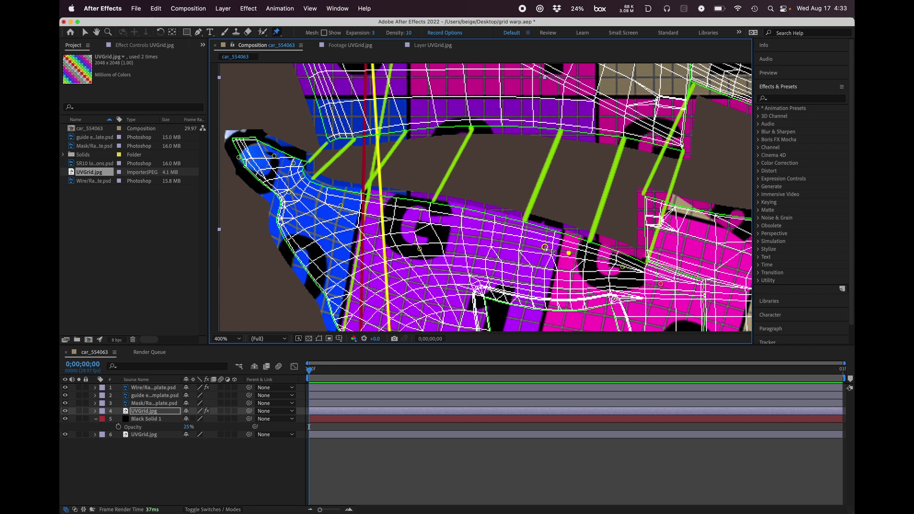
pyautogui.moveTo(546, 248); pyautogui.dragTo(542, 246)
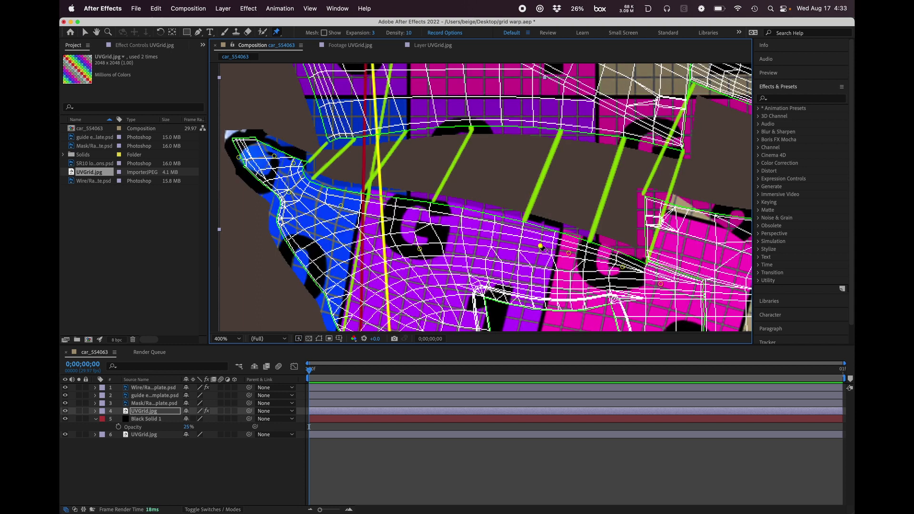
pyautogui.moveTo(541, 246); pyautogui.dragTo(543, 244)
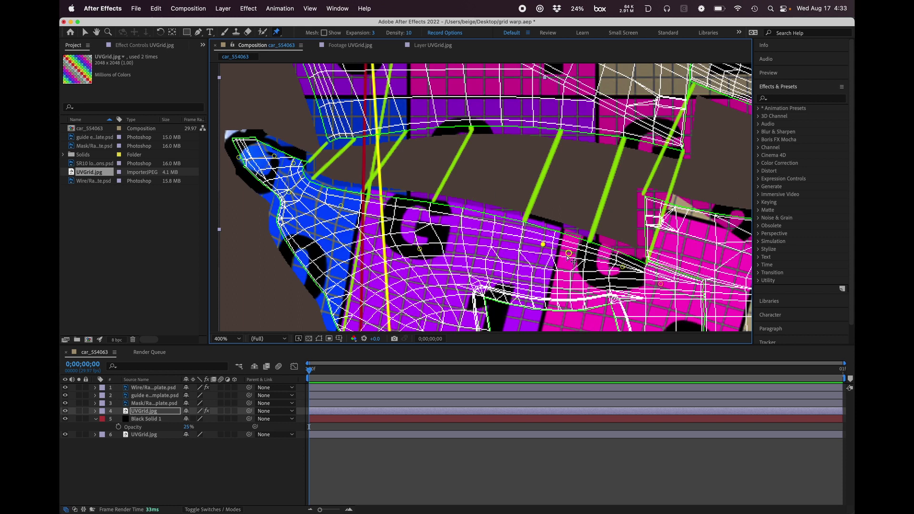
pyautogui.moveTo(571, 257); pyautogui.dragTo(659, 294)
# Step: Pin the grid at the raised pink panel's corner and inner edge, and shift a further pin along its upper edge to straighten the squares
pyautogui.click(680, 216)
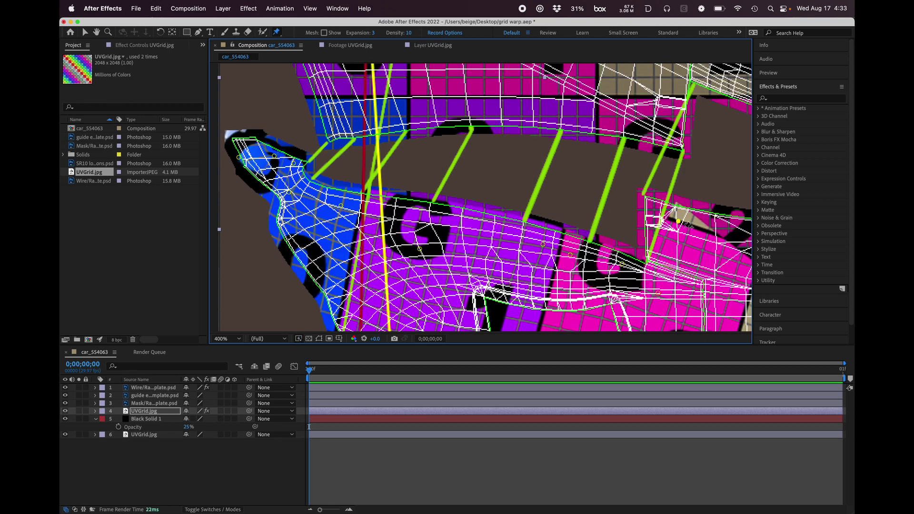
pyautogui.moveTo(681, 217); pyautogui.dragTo(651, 237)
pyautogui.click(649, 237)
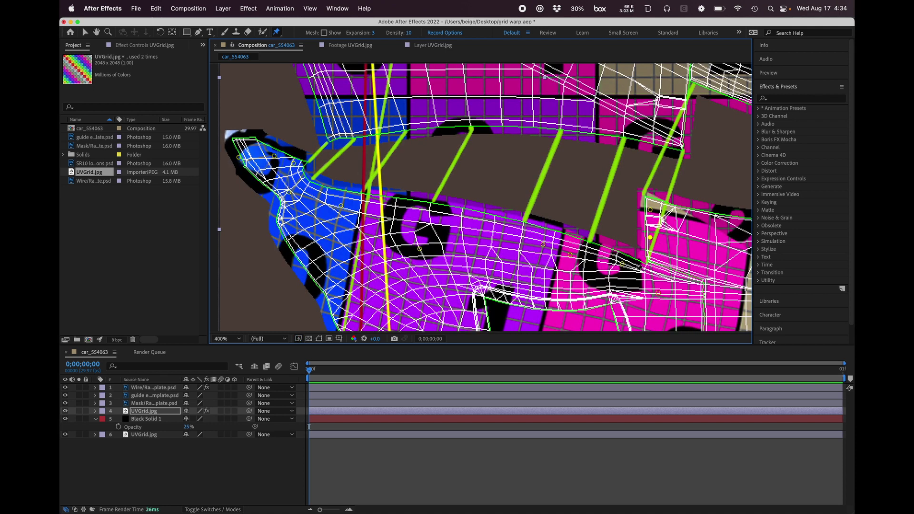
pyautogui.click(625, 265)
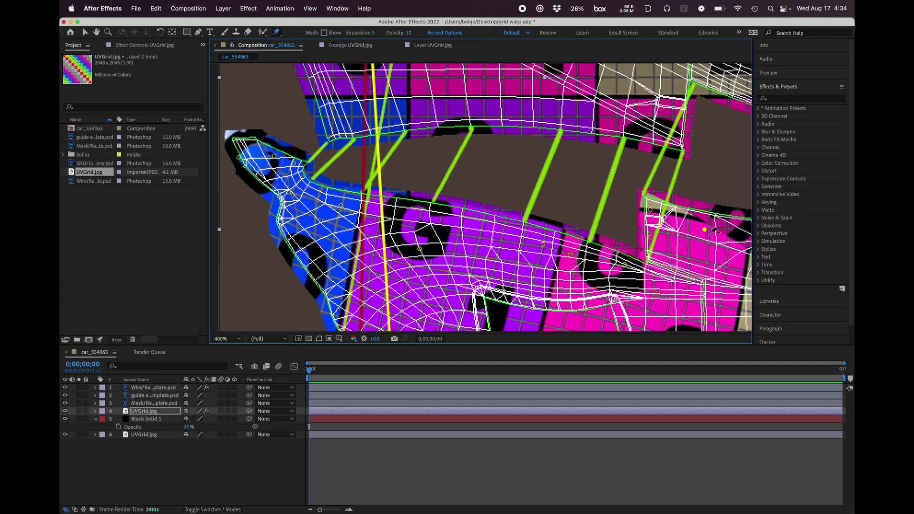
pyautogui.moveTo(709, 222); pyautogui.dragTo(712, 220)
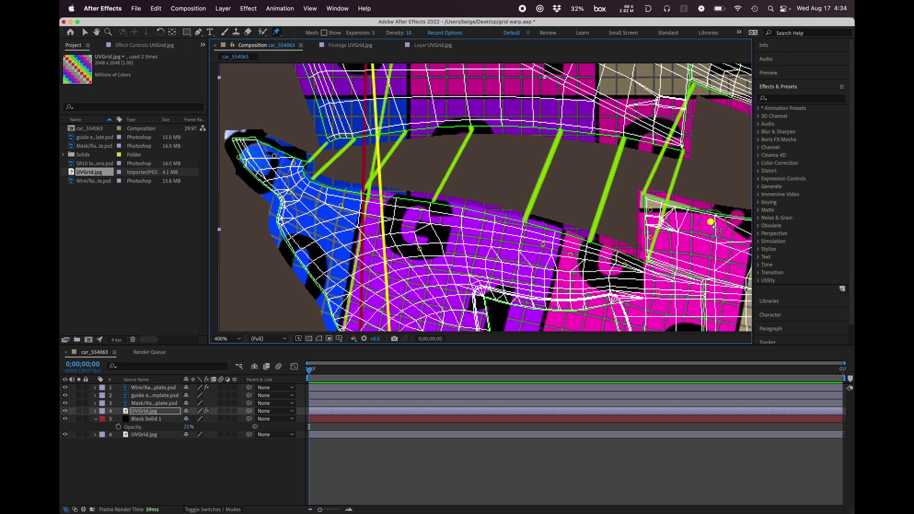
# Step: Fine-tune the pins along the raised pink panel's upper edge and around its corner, and save the project
pyautogui.hscroll(5, 712, 221)
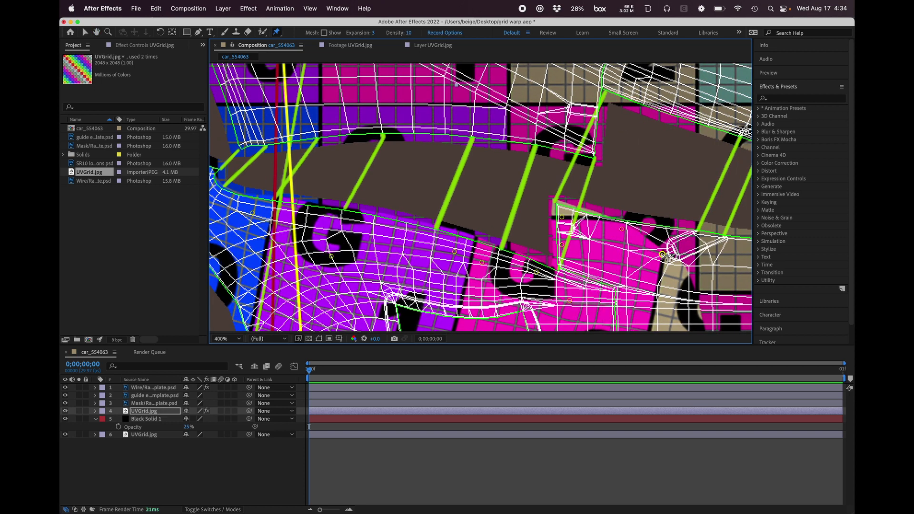
pyautogui.click(679, 231)
pyautogui.moveTo(622, 230); pyautogui.dragTo(623, 226)
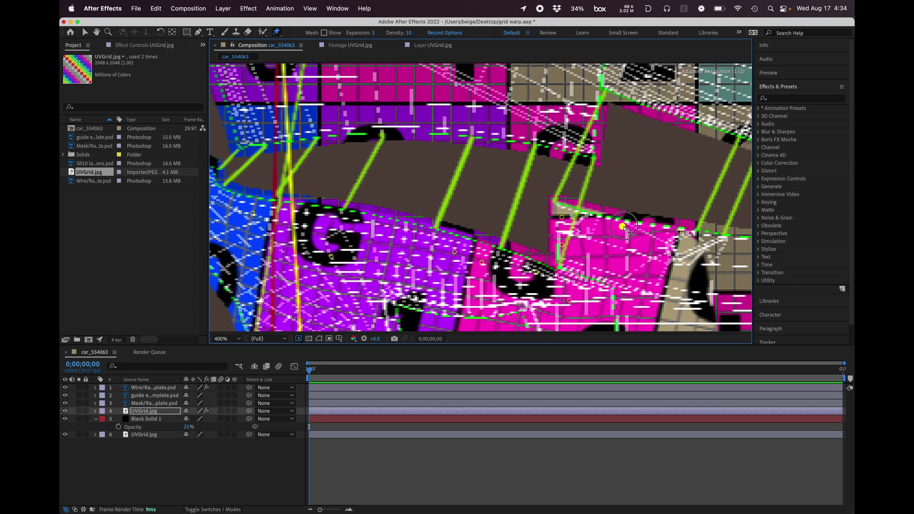
pyautogui.press('space')
pyautogui.moveTo(522, 272); pyautogui.dragTo(556, 228)
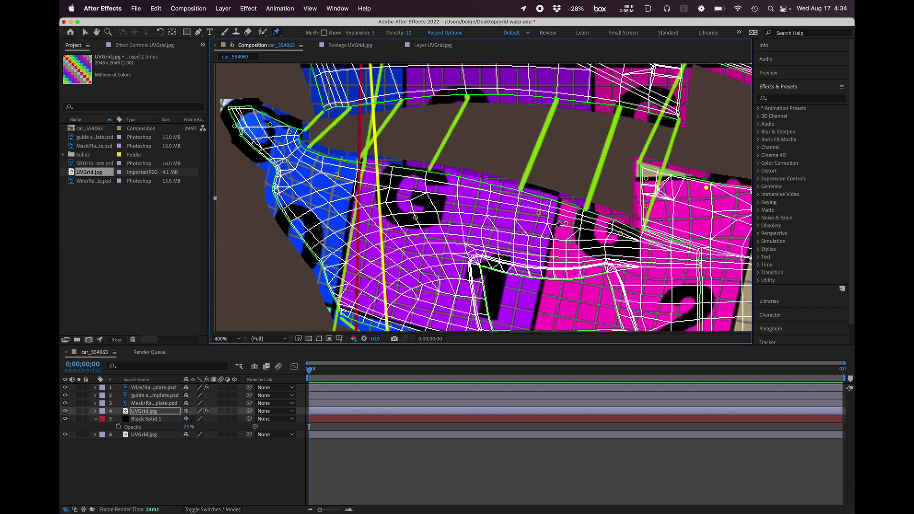
pyautogui.press('cmd+s')
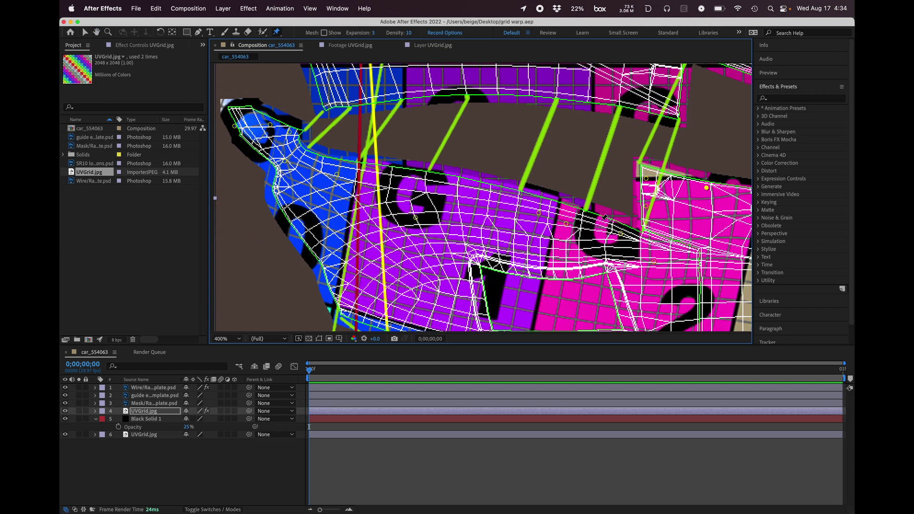
pyautogui.moveTo(621, 233); pyautogui.dragTo(620, 233)
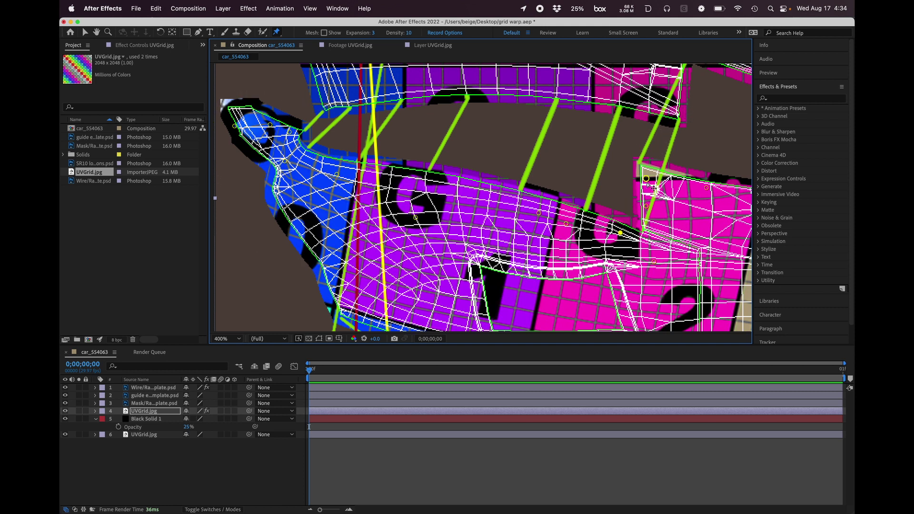
pyautogui.moveTo(646, 179); pyautogui.dragTo(649, 178)
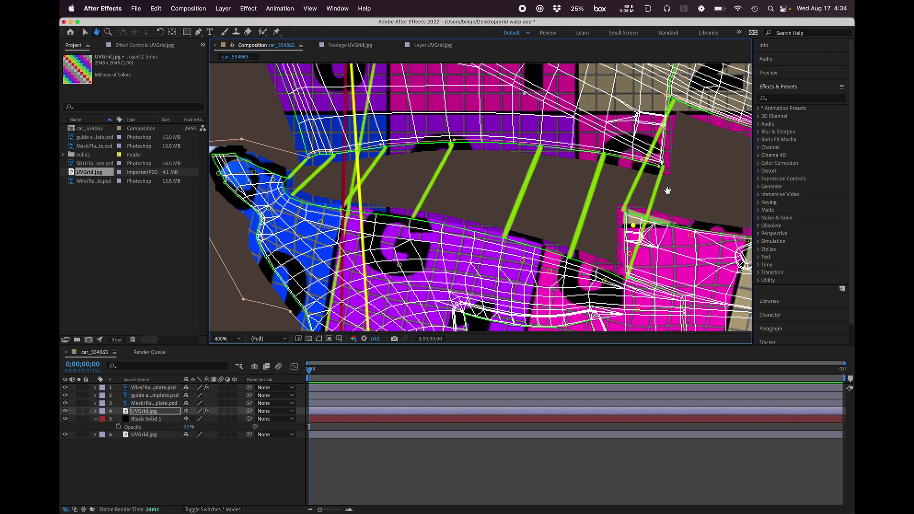
# Step: Hide the black solid, guide and wireframe template layers so only the masked grid artwork shows, and save the project
pyautogui.moveTo(404, 189); pyautogui.dragTo(503, 195)
pyautogui.press('super+p')
pyautogui.click(65, 419)
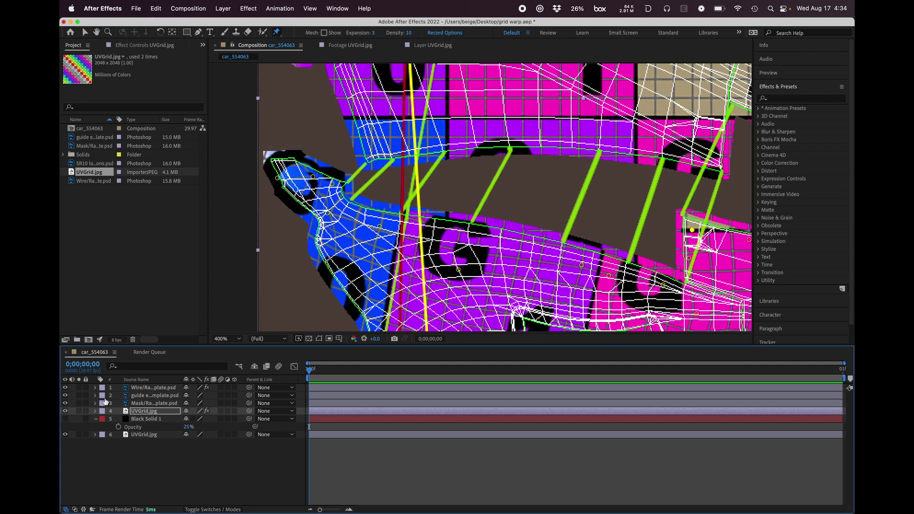
pyautogui.press('super+s')
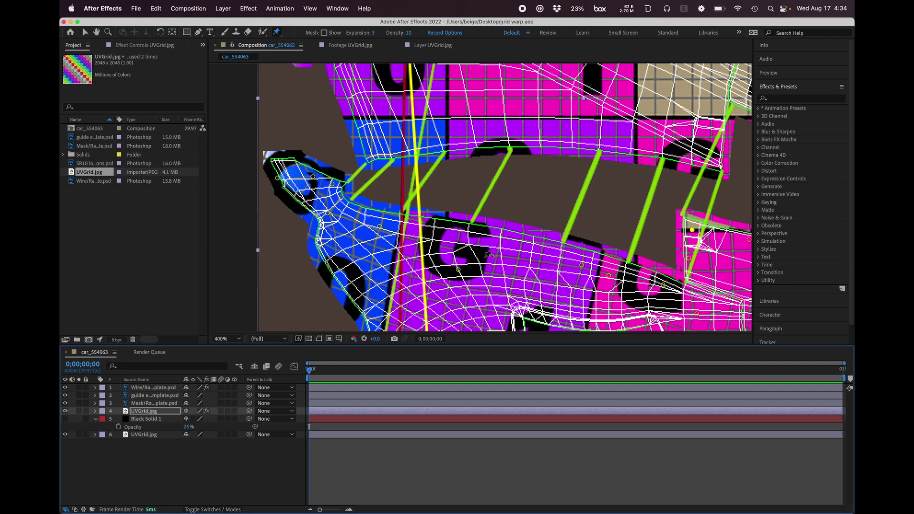
pyautogui.press('h')
pyautogui.moveTo(624, 194); pyautogui.dragTo(594, 206)
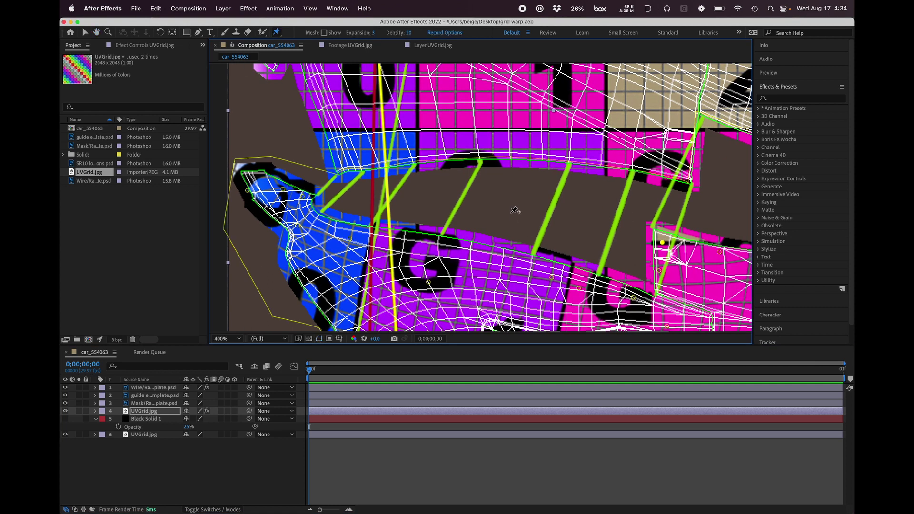
pyautogui.press('super+p')
pyautogui.click(66, 396)
pyautogui.click(65, 388)
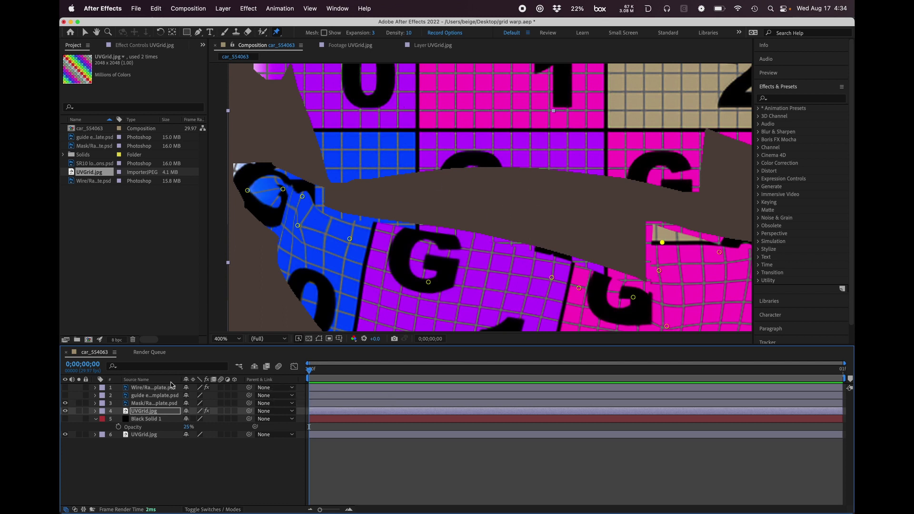
# Step: Queue the current frame for output as a Targa file, replacing the existing car texture in the radicalsr10 folder
pyautogui.click(224, 9)
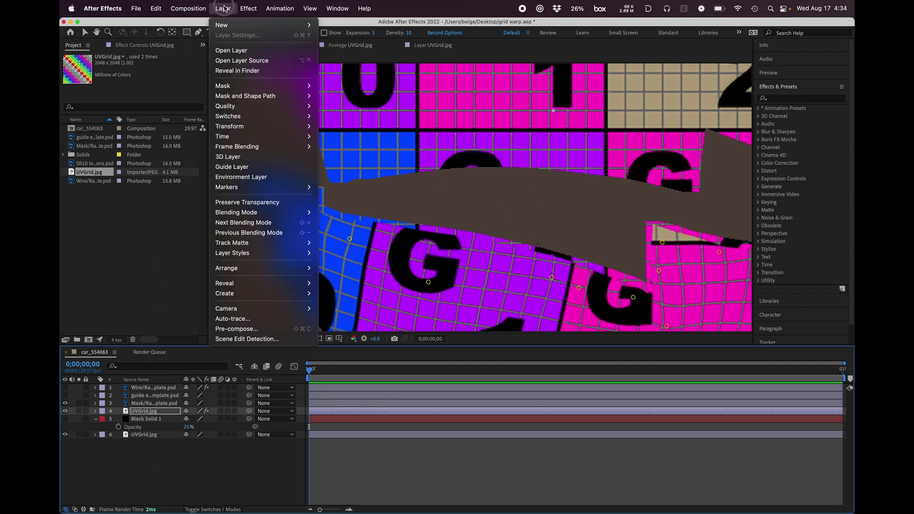
pyautogui.moveTo(205, 132)
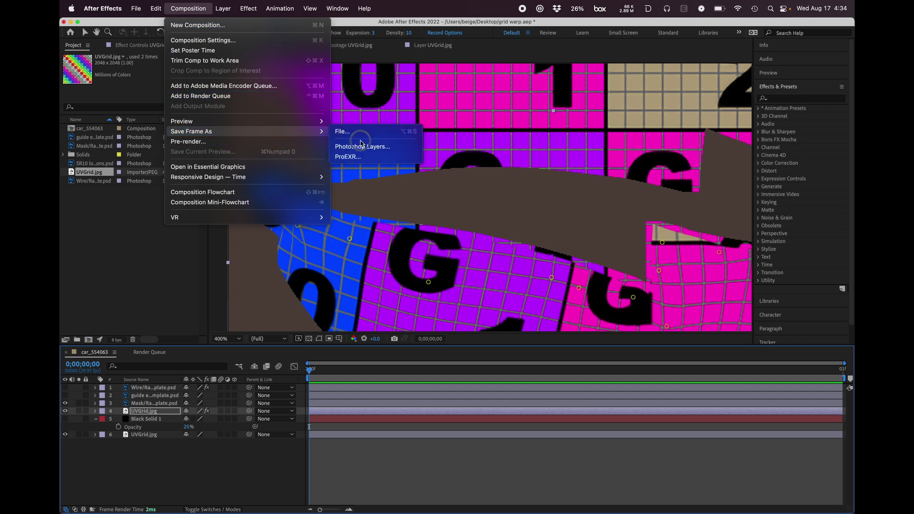
pyautogui.click(357, 131)
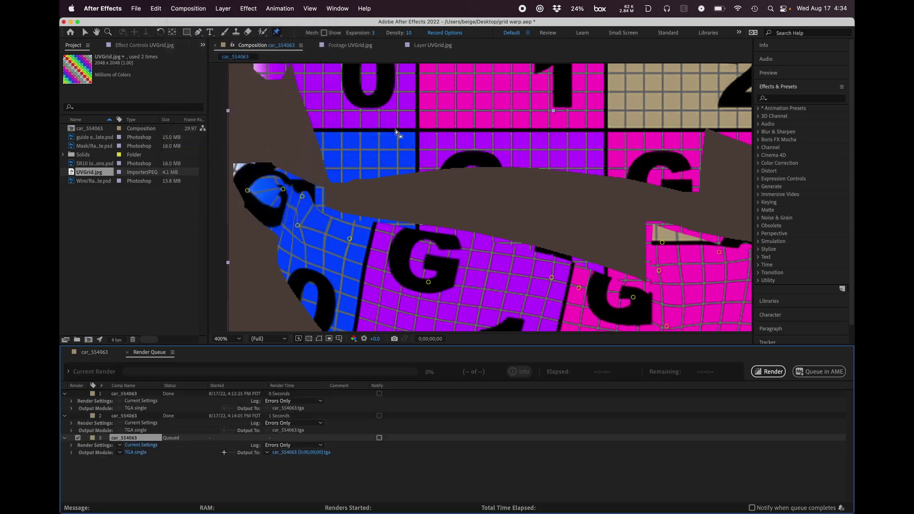
pyautogui.click(141, 469)
pyautogui.click(303, 455)
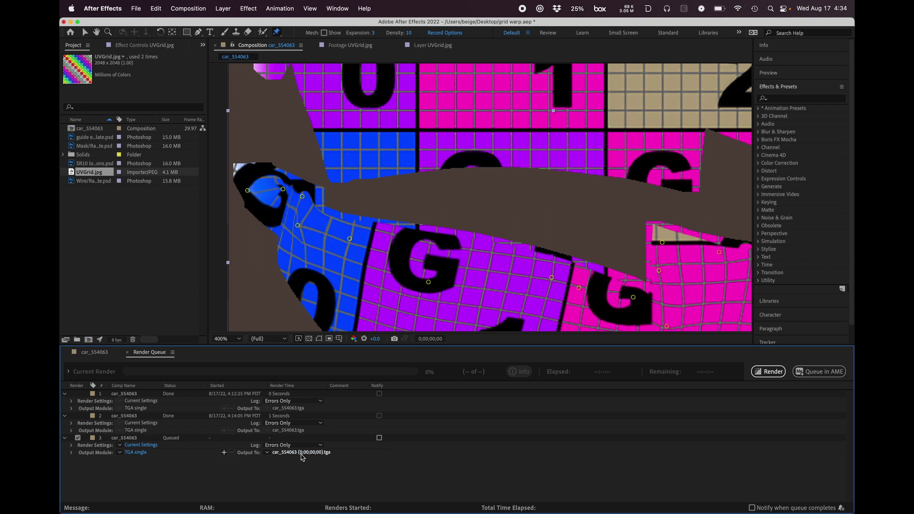
pyautogui.click(387, 166)
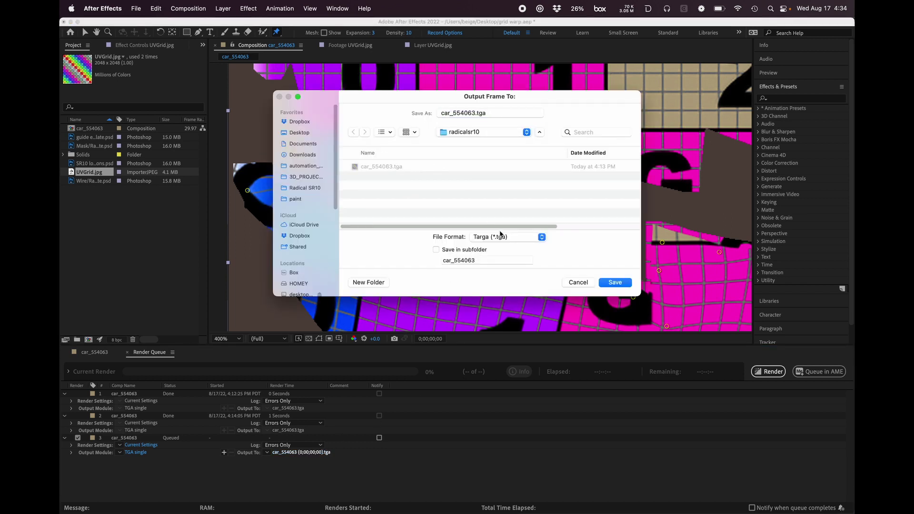
pyautogui.click(601, 284)
pyautogui.click(484, 241)
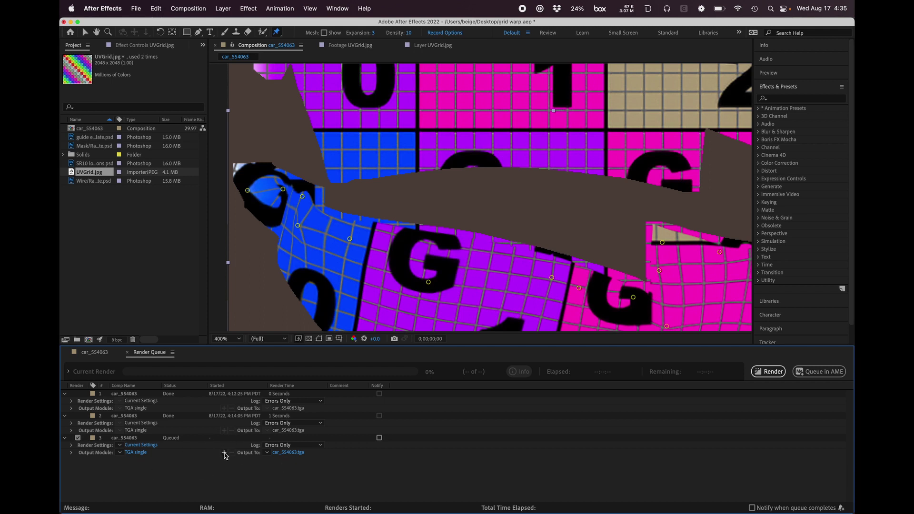
# Step: Render the queued Targa frame and allow it to overwrite the existing car texture
pyautogui.click(769, 372)
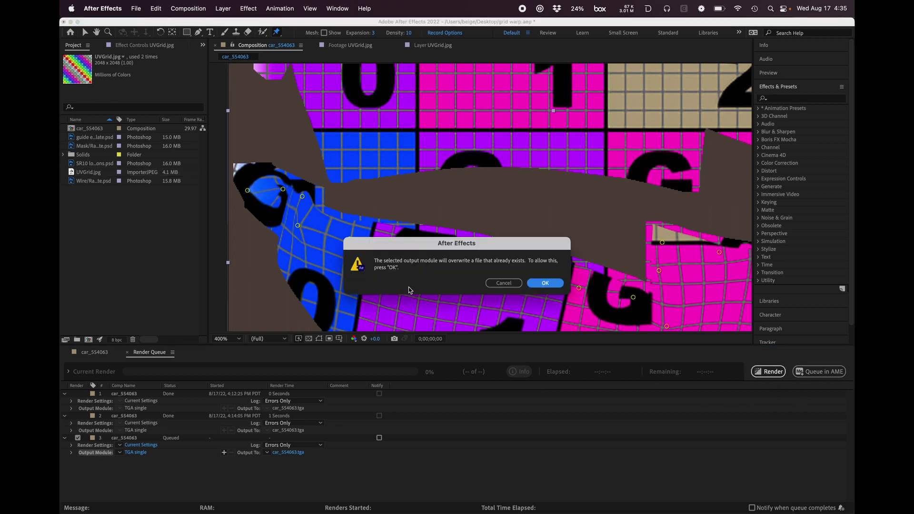
pyautogui.click(529, 284)
# Step: Switch to the Screen Sharing window, enlarge it and rotate the Radical SR10 model to inspect the grid livery on the front fender
pyautogui.press('super+Tab')
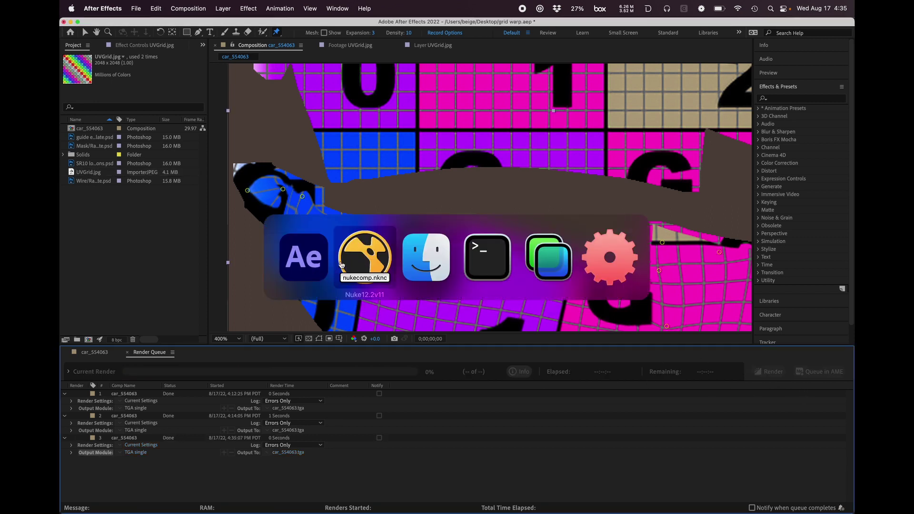
pyautogui.click(546, 261)
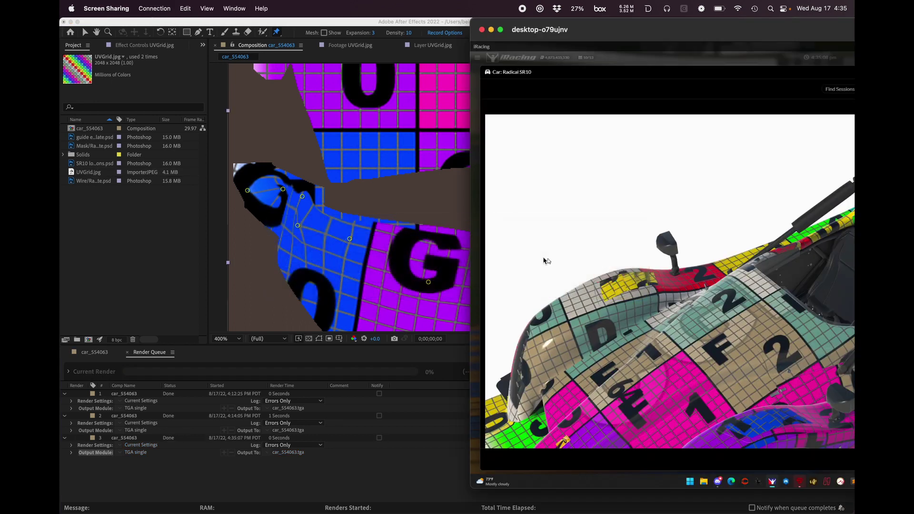
pyautogui.doubleClick(585, 27)
pyautogui.moveTo(324, 338); pyautogui.dragTo(544, 367)
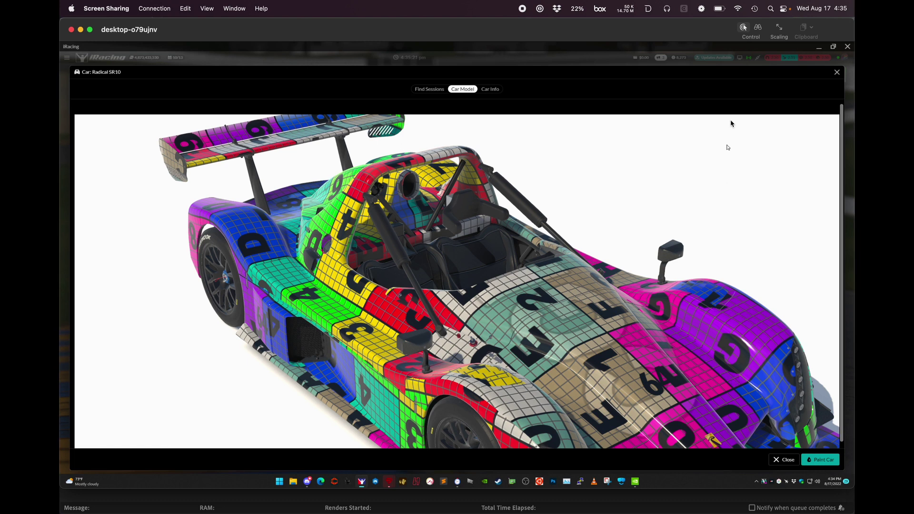
# Step: Switch back to After Effects and narrow its window so the shared car model preview shows beside it
pyautogui.hotkey('ctrl', 'Up')
pyautogui.click(565, 212)
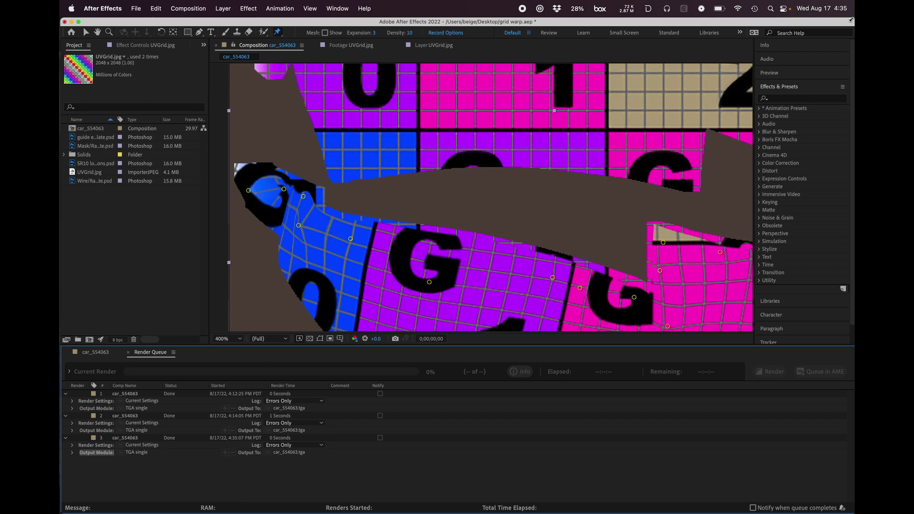
pyautogui.moveTo(854, 19); pyautogui.dragTo(449, 5)
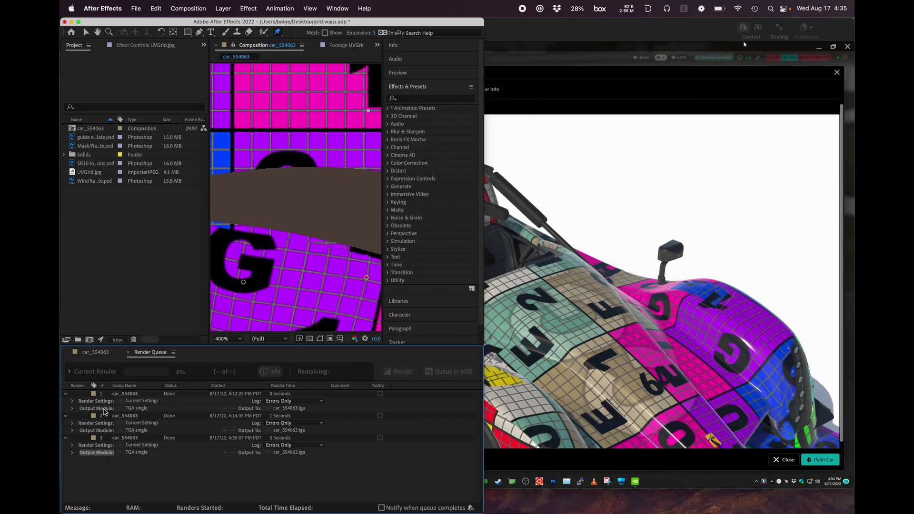
# Step: Hide the warped UVGrid layer and queue the current frame as a Targa file, replacing the existing car texture in the radicalsr10 folder
pyautogui.click(95, 352)
pyautogui.click(67, 411)
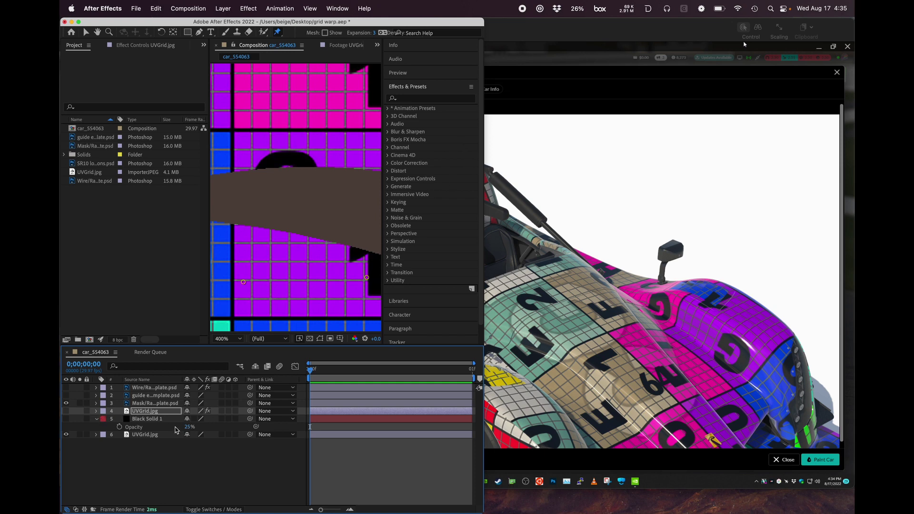
pyautogui.click(221, 7)
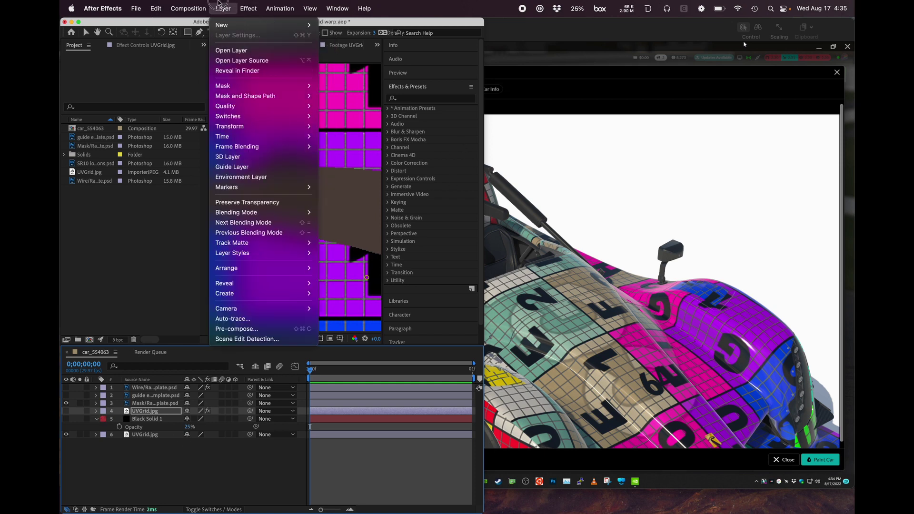
pyautogui.moveTo(267, 132)
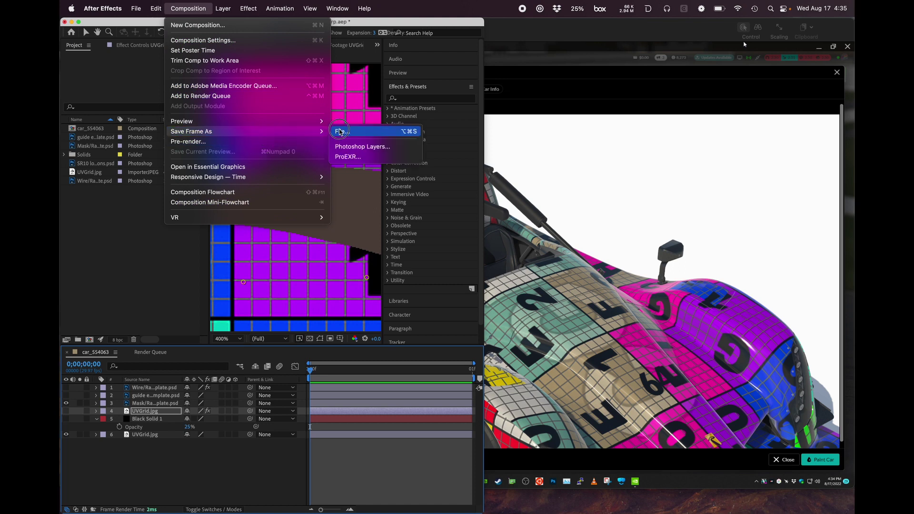
pyautogui.click(362, 132)
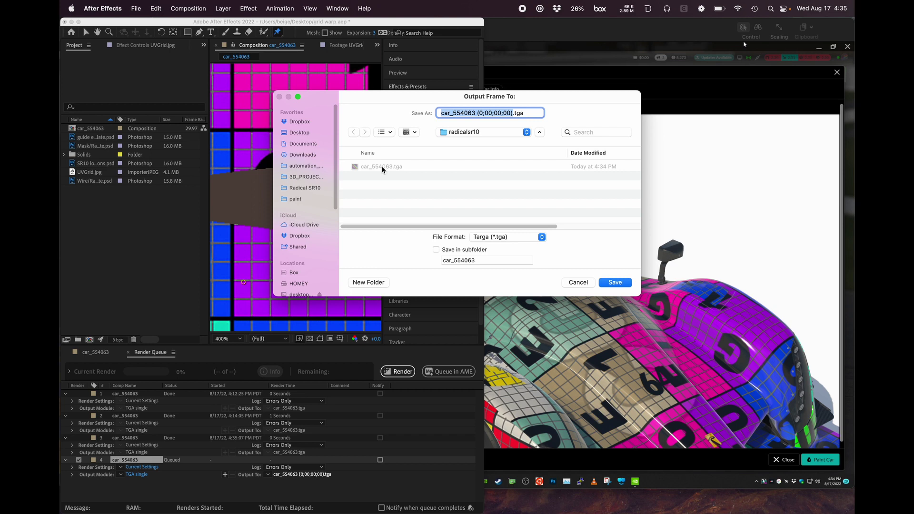
pyautogui.click(383, 168)
pyautogui.click(608, 286)
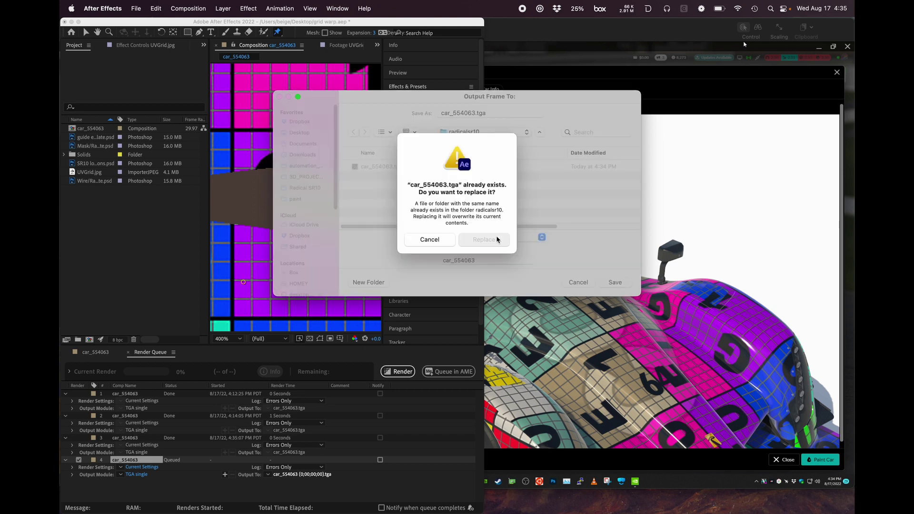
pyautogui.click(493, 239)
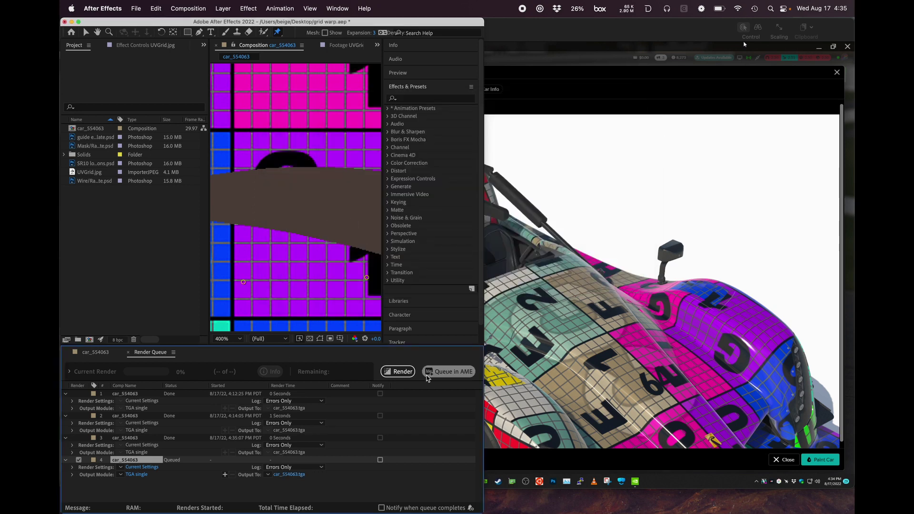
# Step: Render the unwarped grid frame over the existing texture and show the warped UVGrid layer again
pyautogui.click(397, 372)
pyautogui.click(361, 283)
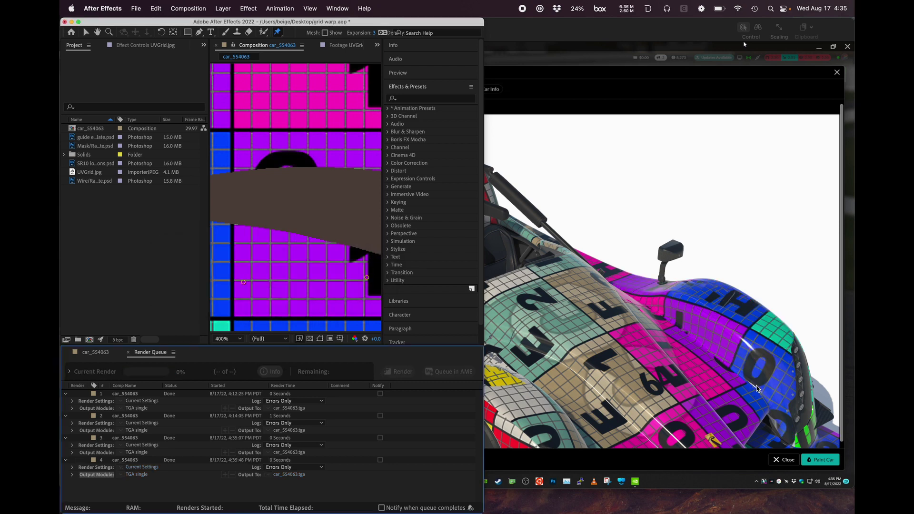
pyautogui.click(99, 353)
pyautogui.click(66, 412)
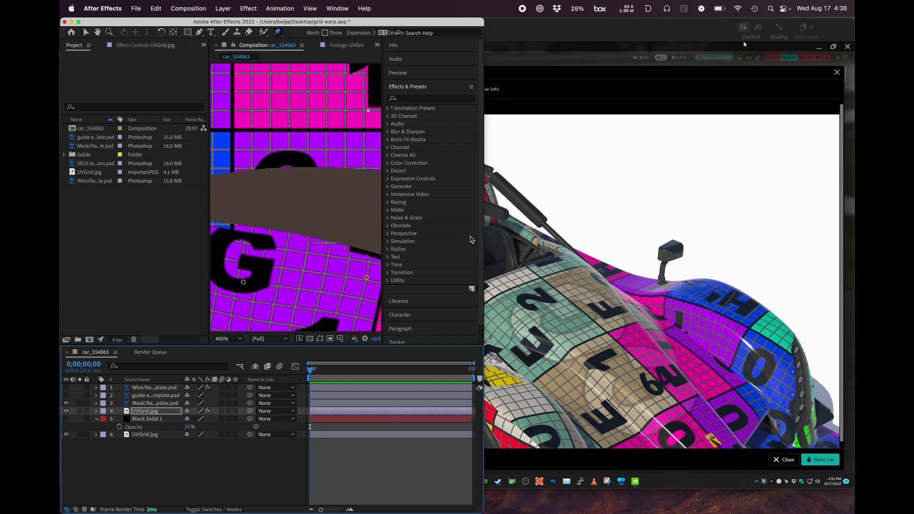
# Step: Open the file browser for replacing the UVGrid.jpg footage with another file
pyautogui.click(161, 243)
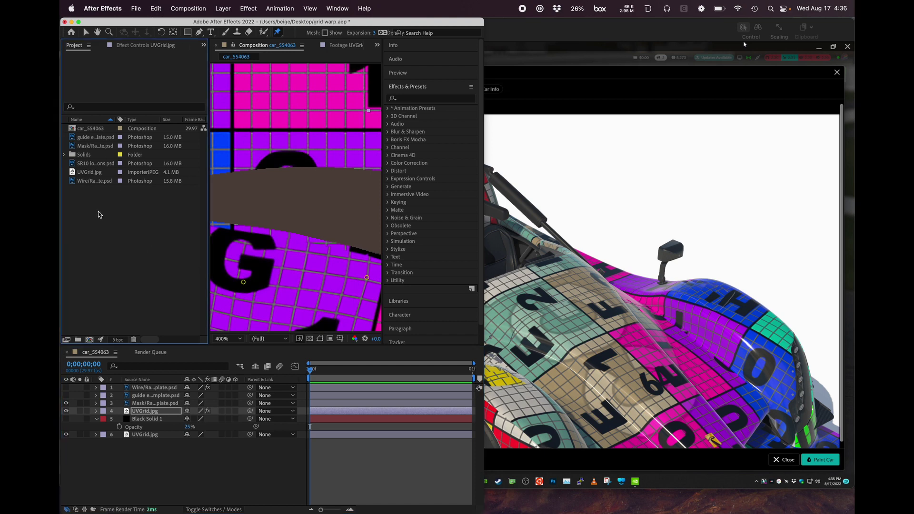
pyautogui.click(90, 173)
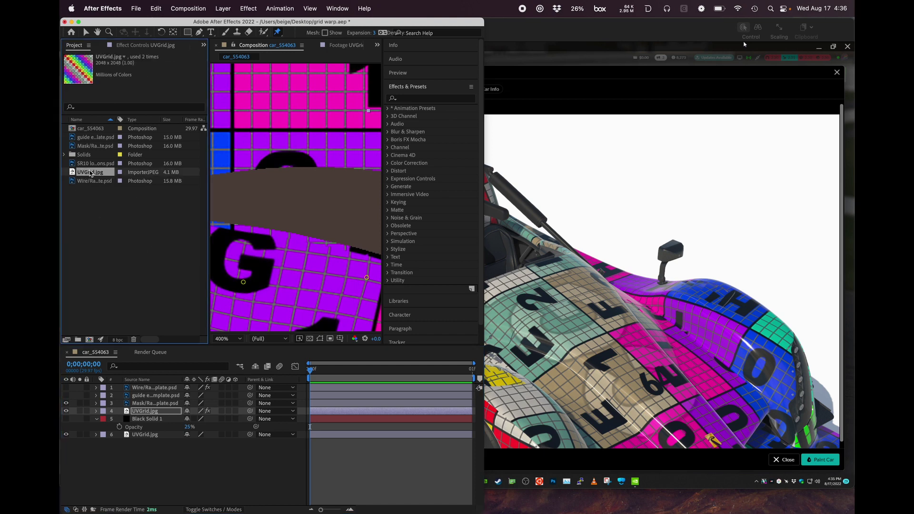
pyautogui.rightClick(91, 173)
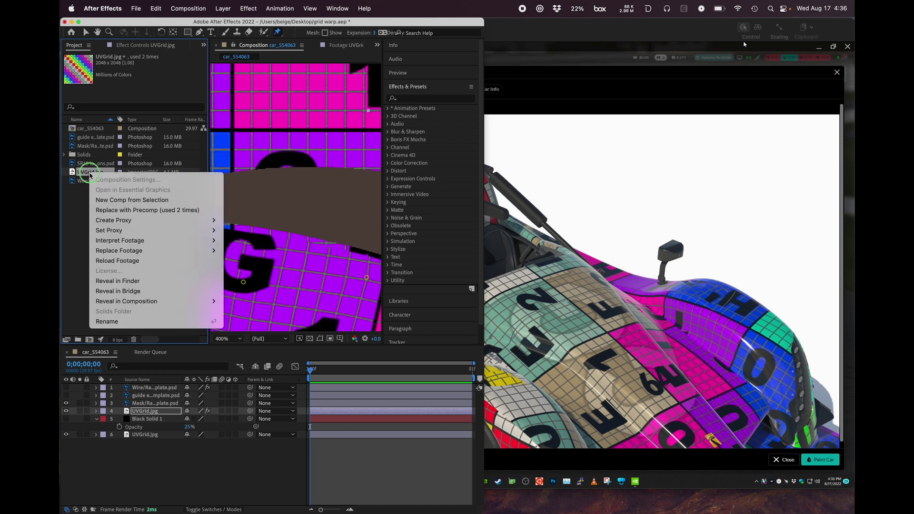
pyautogui.moveTo(204, 250)
pyautogui.click(273, 247)
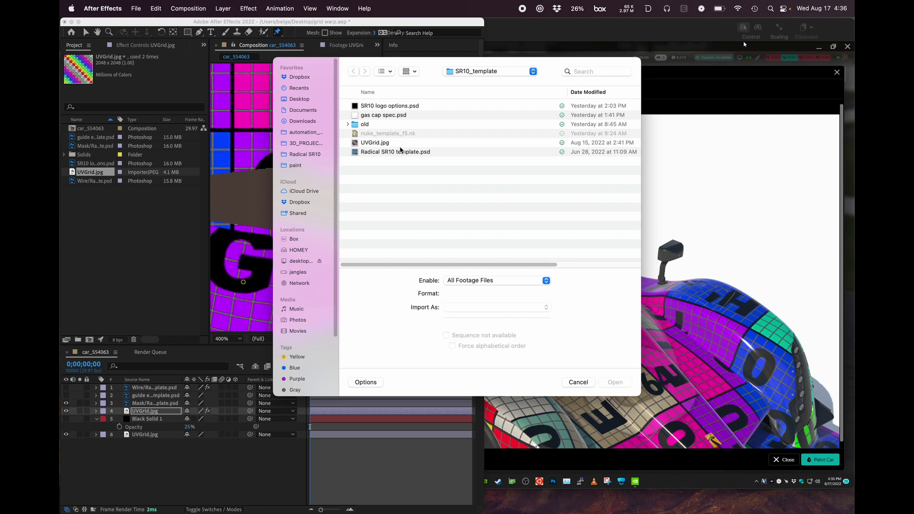
pyautogui.press('super+Tab')
pyautogui.press('super+Tab')
pyautogui.press('super+Tab')
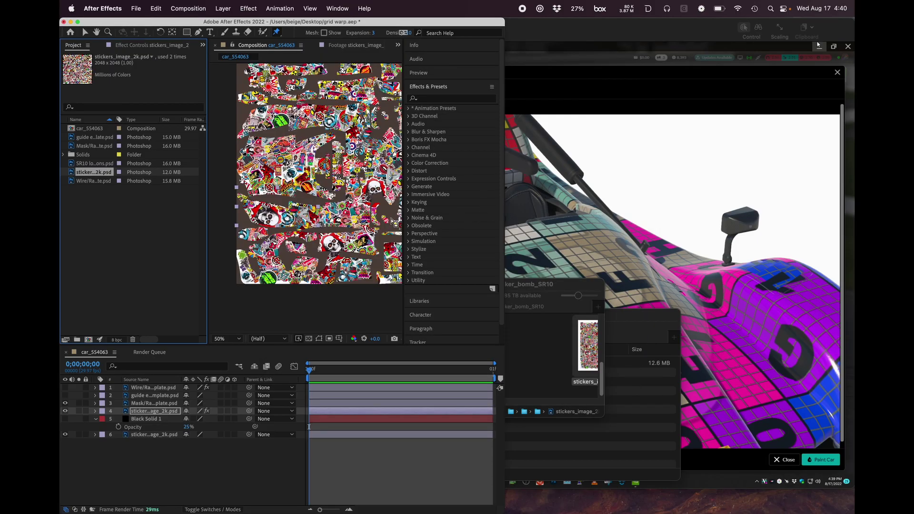
# Step: Toggle the warped sticker layer off and on to compare the warped and unwarped artwork around the skull sticker on the fender panel
pyautogui.press('space')
pyautogui.moveTo(367, 174)
pyautogui.mouseDown()
pyautogui.moveTo(342, 224)
pyautogui.moveTo(343, 191)
pyautogui.moveTo(367, 177)
pyautogui.mouseUp()
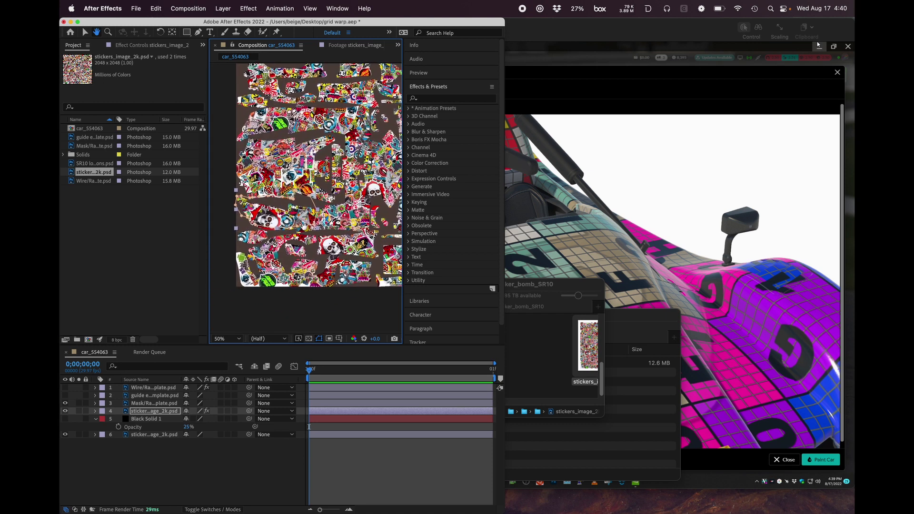
pyautogui.press('super+p')
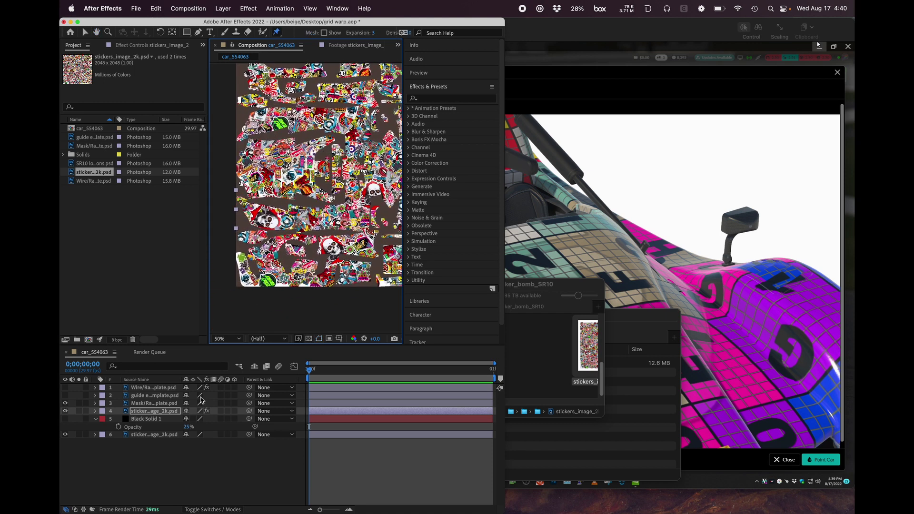
pyautogui.click(65, 413)
pyautogui.click(65, 403)
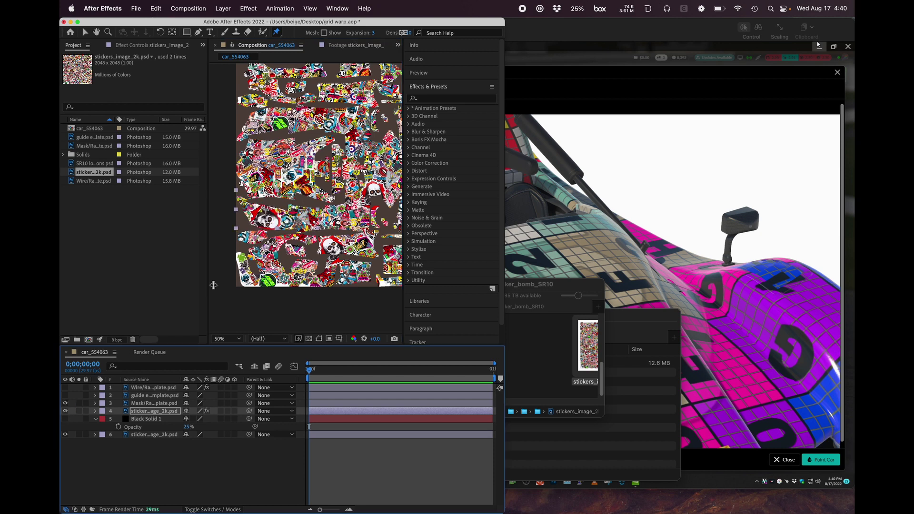
pyautogui.scroll(4, 296, 216)
pyautogui.press('space')
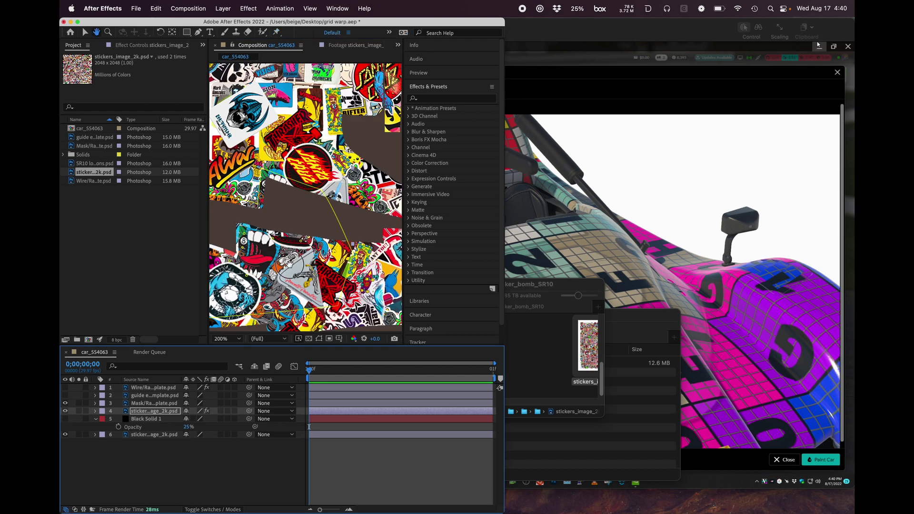
pyautogui.moveTo(269, 278); pyautogui.dragTo(423, 204)
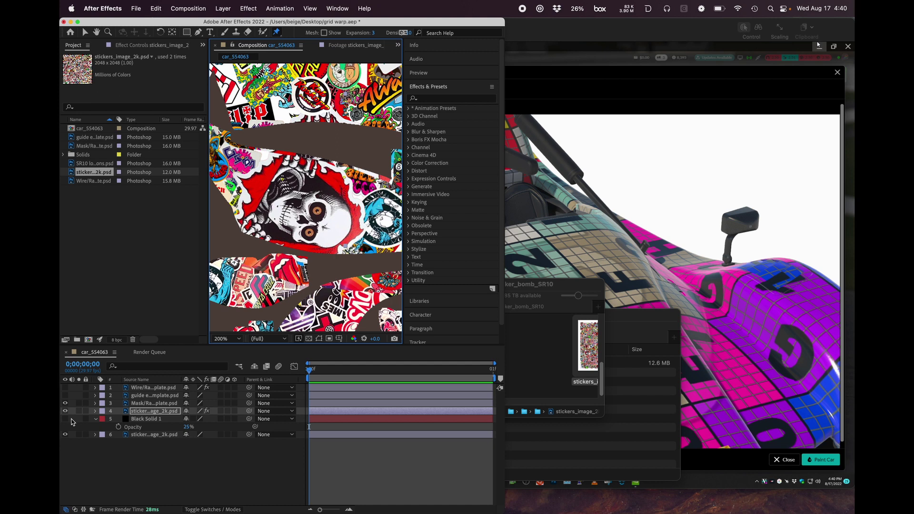
pyautogui.click(66, 412)
pyautogui.click(66, 412)
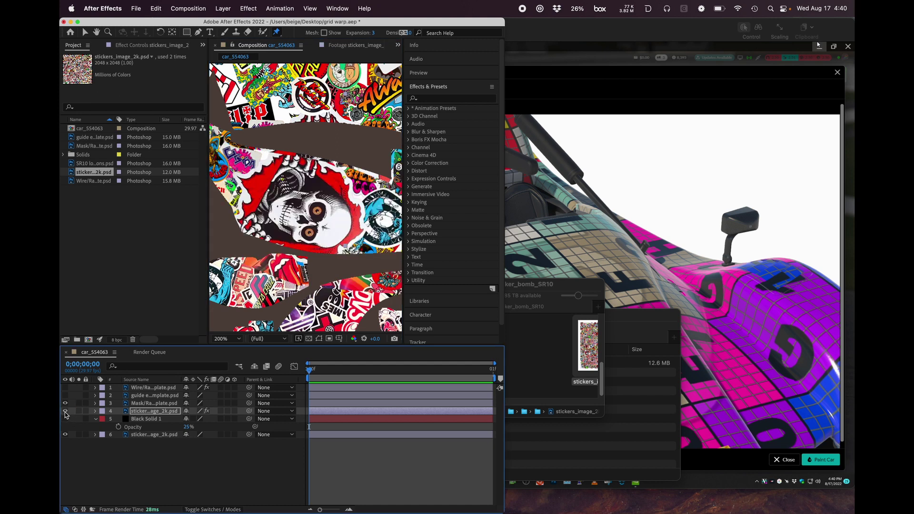
pyautogui.click(65, 412)
pyautogui.click(66, 412)
# Step: Enlarge the After Effects window and add the current sticker artwork frame to the render queue
pyautogui.doubleClick(367, 22)
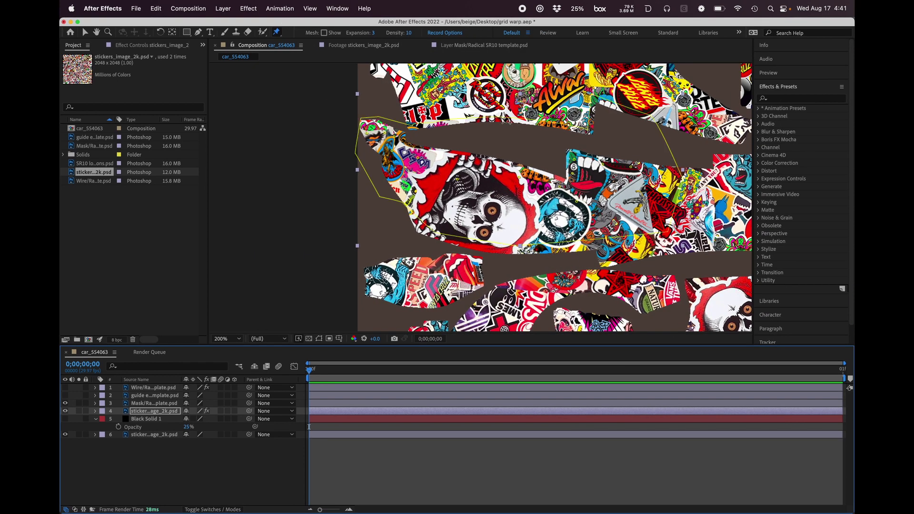
pyautogui.click(188, 8)
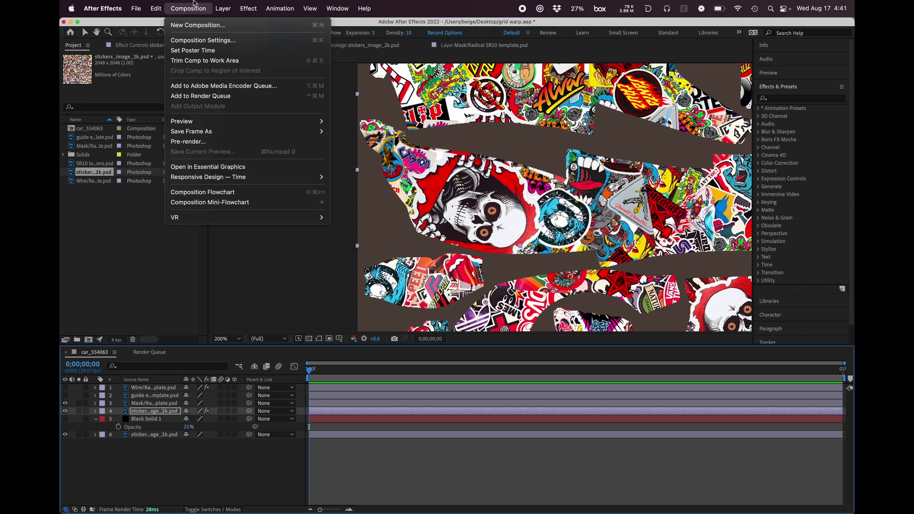
pyautogui.moveTo(241, 131)
pyautogui.press('Return')
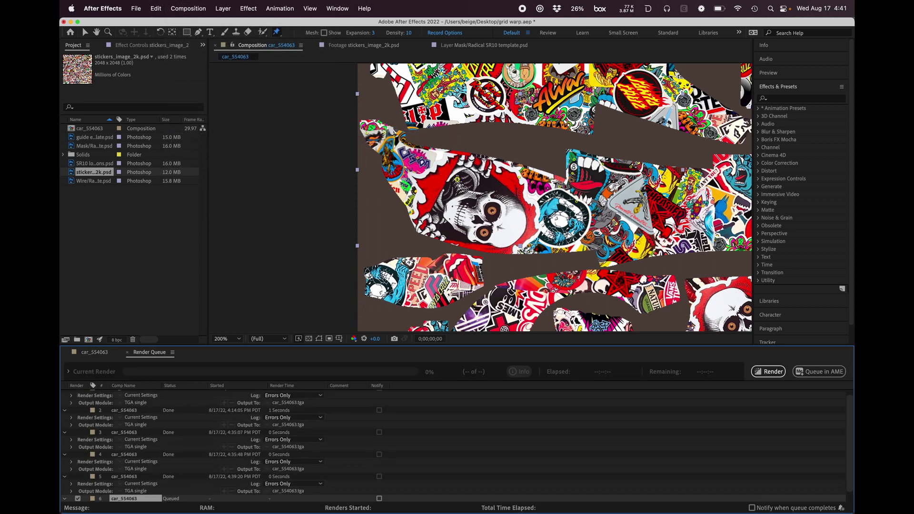
# Step: Switch to Photoshop, examine the stickers_image_2k.psd artwork at 200% around the skull stickers, and return to After Effects
pyautogui.press('super+Tab')
pyautogui.press('super+Tab')
pyautogui.press('super+Tab')
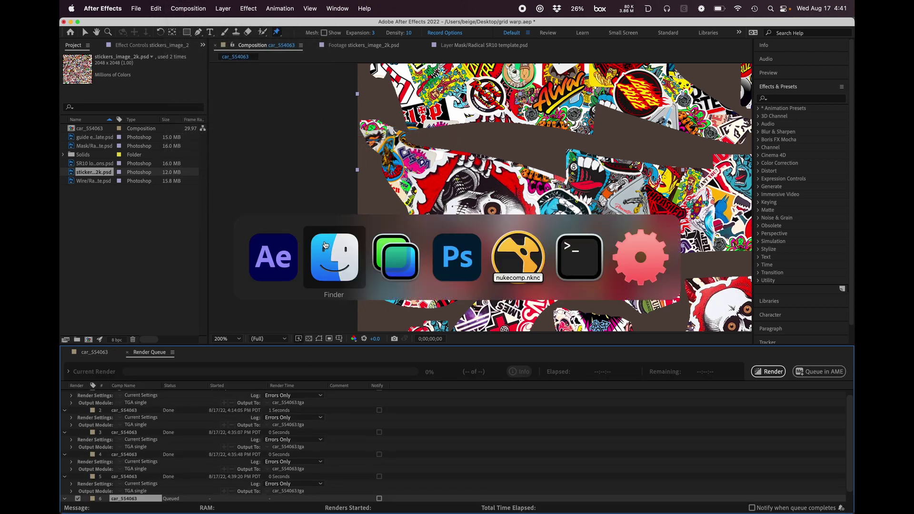
pyautogui.press('super+equal')
pyautogui.press('super+equal')
pyautogui.press('super+equal')
pyautogui.press('super+equal')
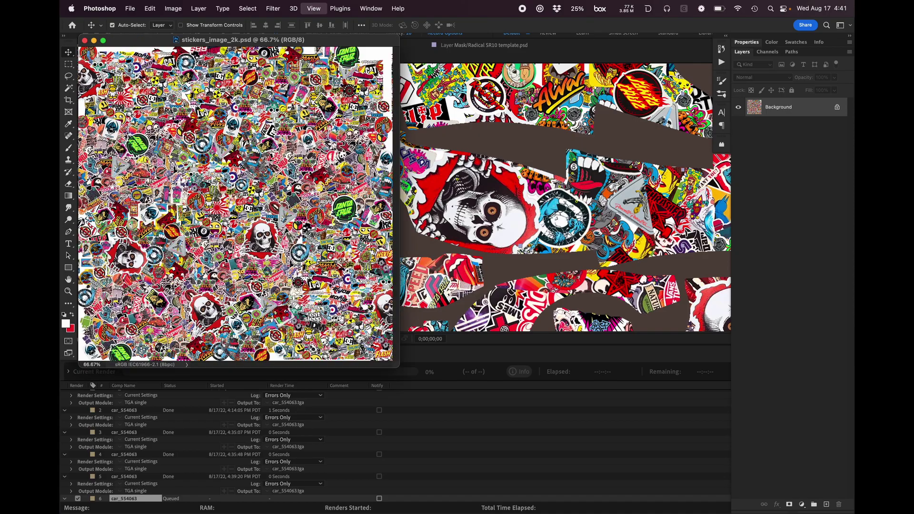
pyautogui.moveTo(508, 328); pyautogui.dragTo(533, 209)
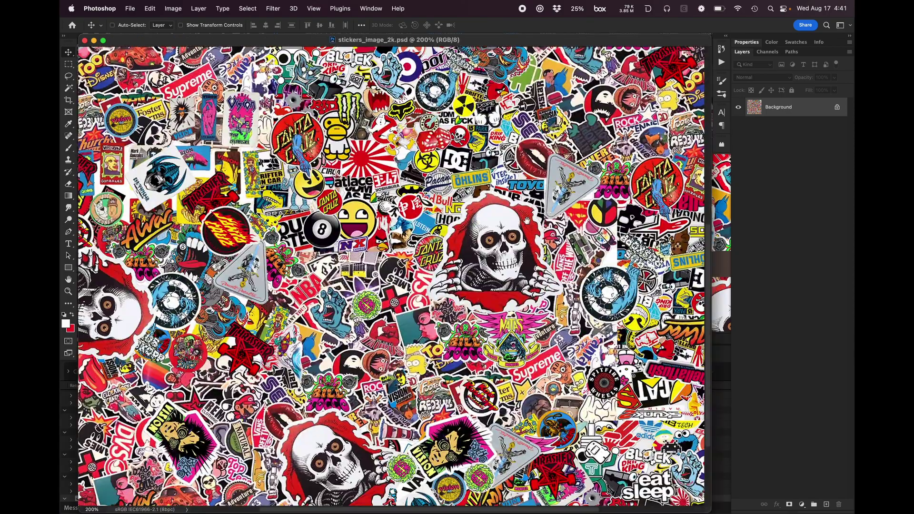
pyautogui.scroll(-3, 522, 231)
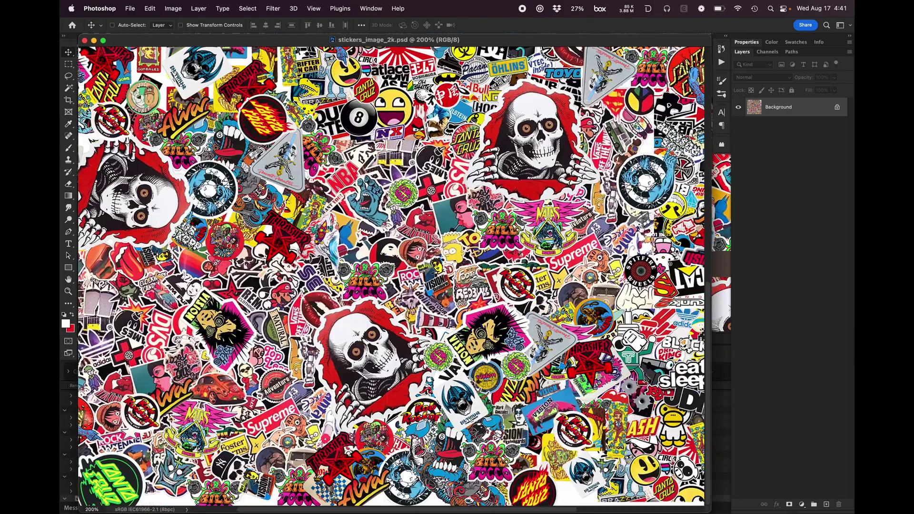
pyautogui.scroll(-1, 633, 240)
pyautogui.hscroll(6, 419, 224)
pyautogui.scroll(2, 418, 225)
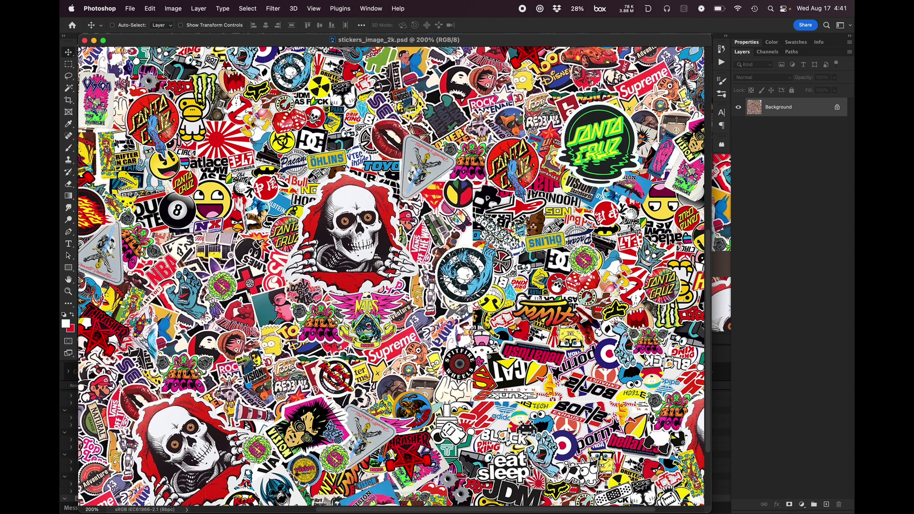
pyautogui.press('super+Tab')
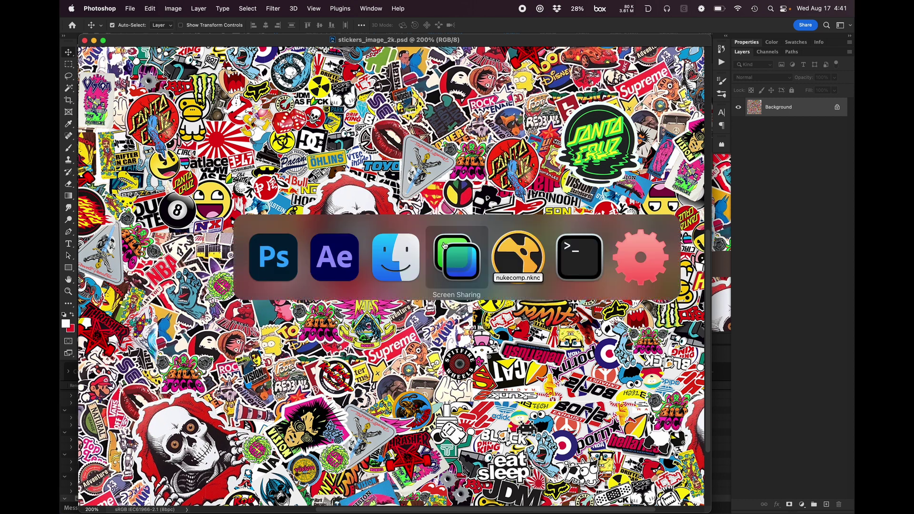
pyautogui.click(339, 268)
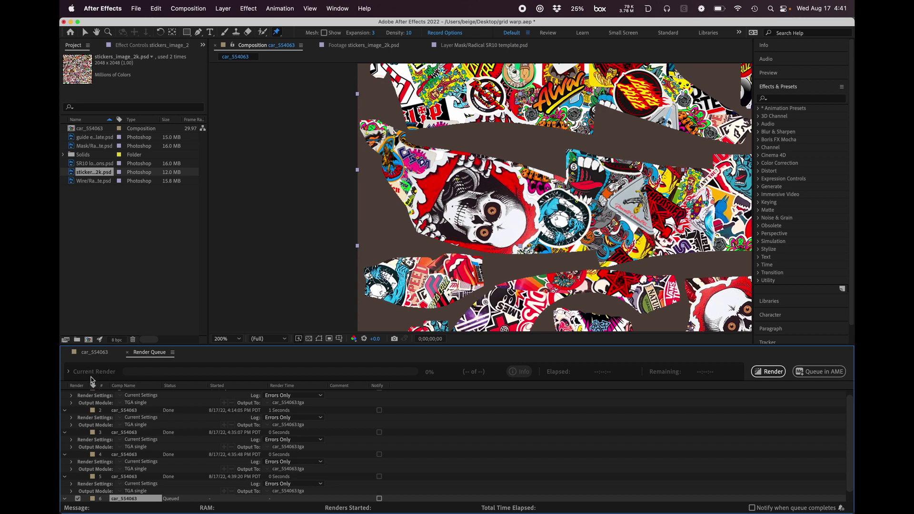
# Step: Set the queued frame's output to the existing car_554063.tga name in the radicalsr10 folder, in Targa format
pyautogui.scroll(-2, 702, 444)
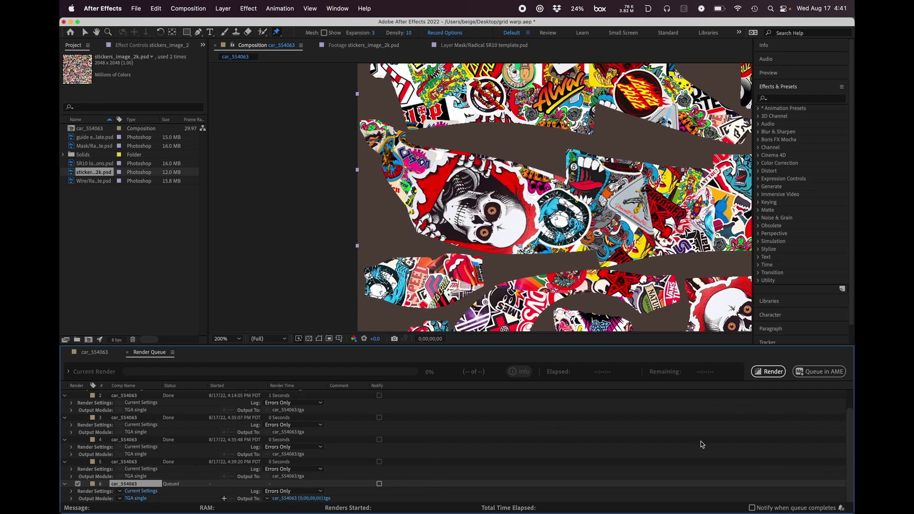
pyautogui.click(301, 498)
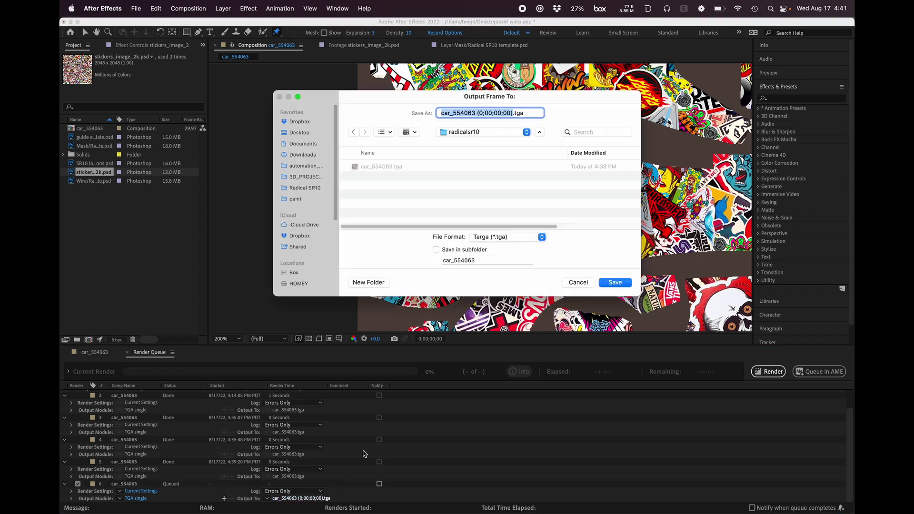
pyautogui.click(403, 168)
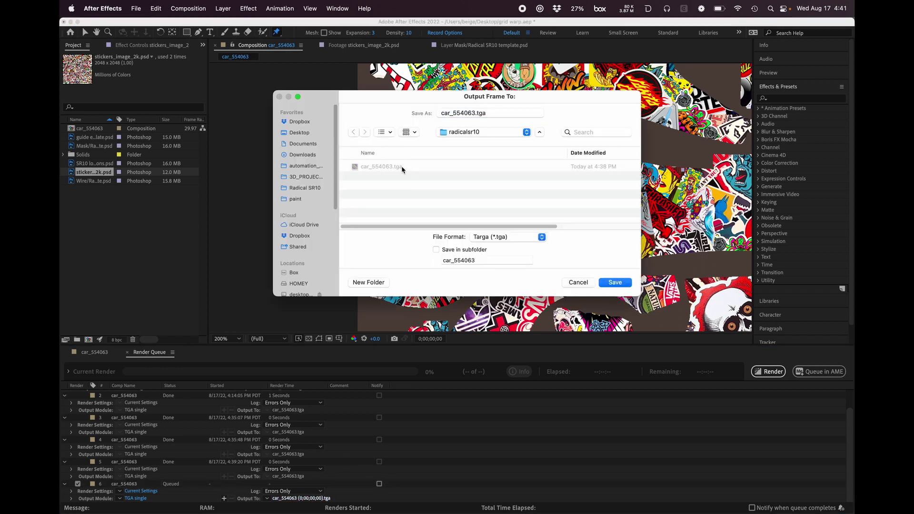
pyautogui.click(616, 284)
pyautogui.click(487, 239)
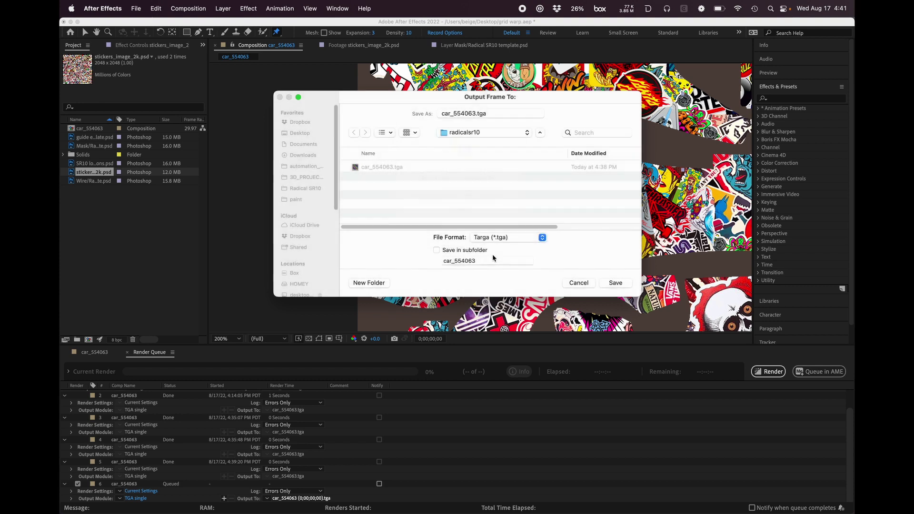
# Step: Render the queued car_554063 frame to the Targa livery file
pyautogui.click(769, 371)
pyautogui.click(547, 283)
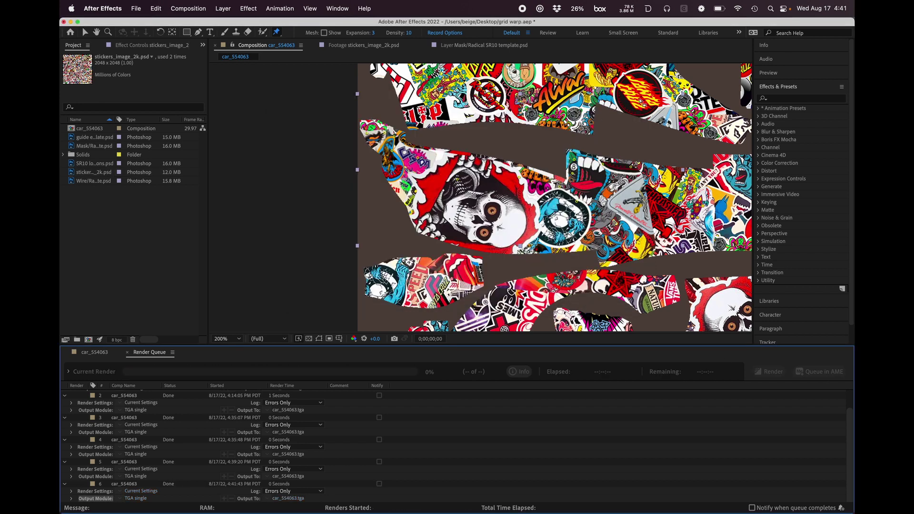
pyautogui.click(649, 75)
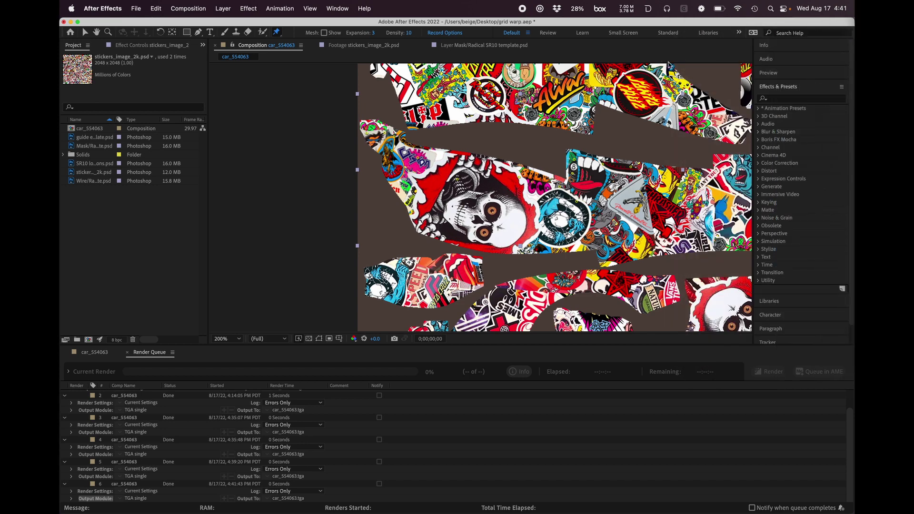
# Step: Switch to the iRacing car viewer in Screen Sharing and examine the sticker livery on the Radical SR10 model
pyautogui.hotkey('ctrl', 'Up')
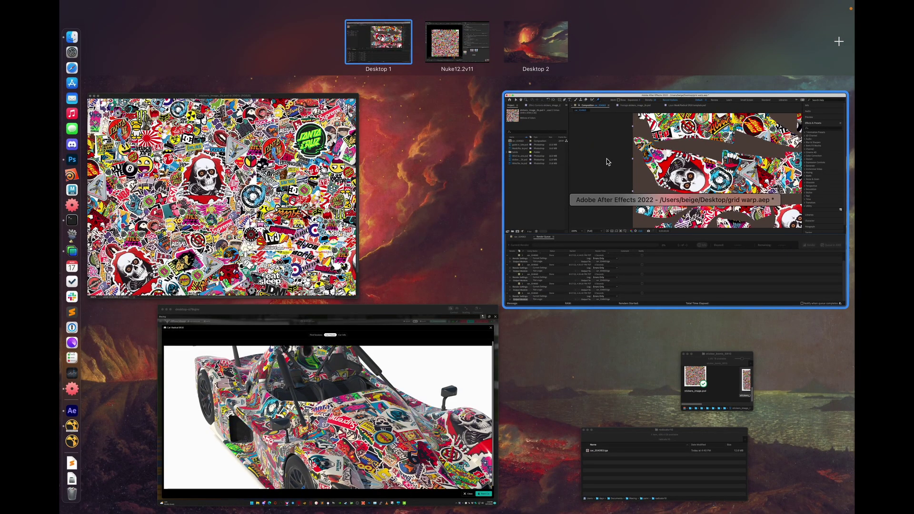
pyautogui.click(403, 347)
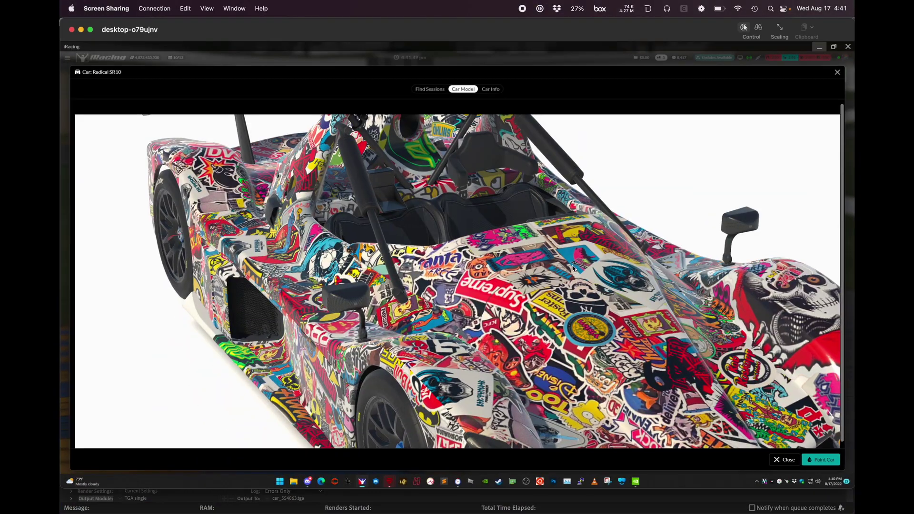
pyautogui.moveTo(635, 275); pyautogui.dragTo(817, 377)
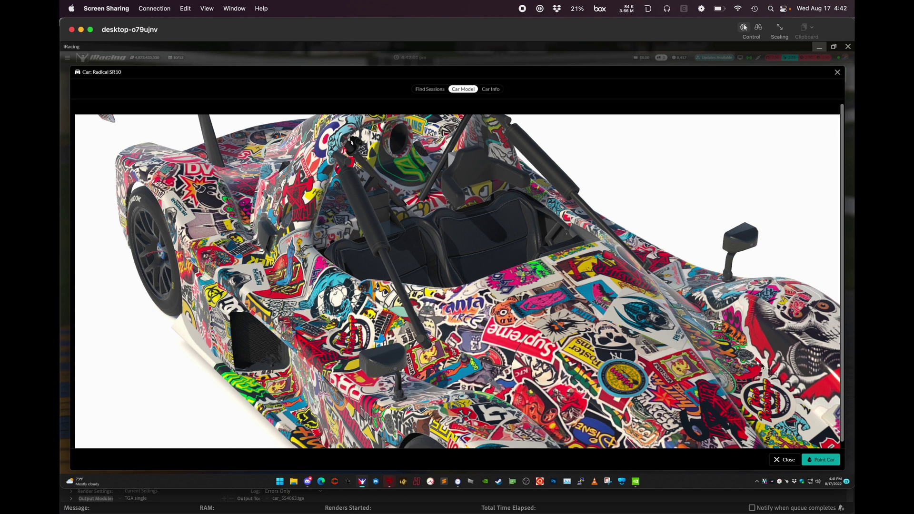
pyautogui.moveTo(786, 378); pyautogui.dragTo(764, 376)
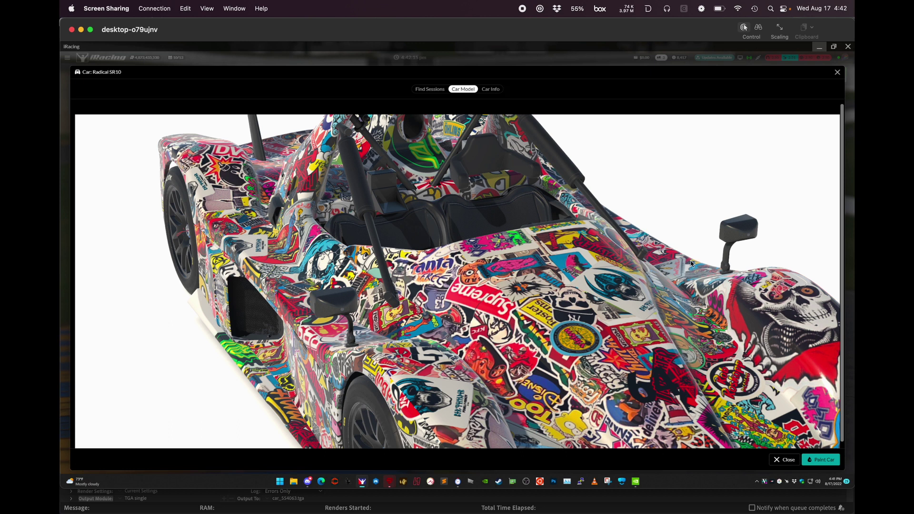
pyautogui.scroll(5, 713, 244)
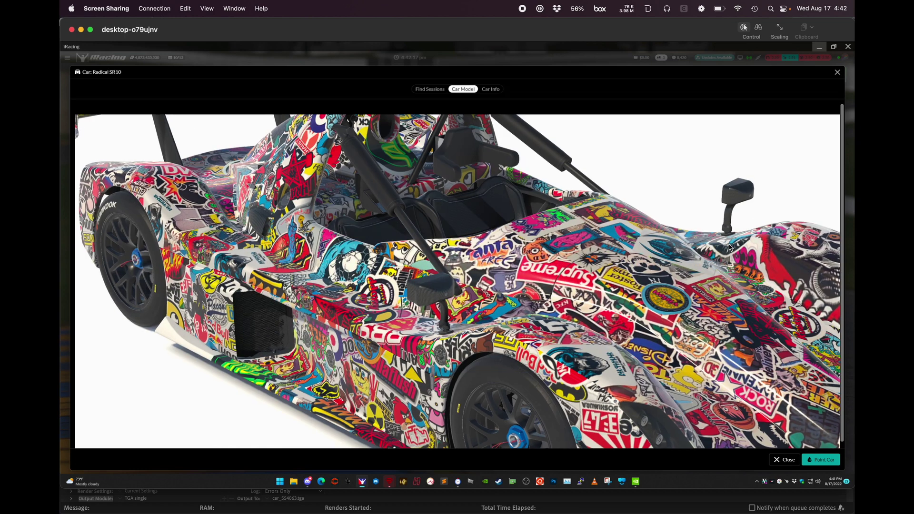
# Step: Return to After Effects and hide the unwarped bottom sticker layer in the car_554063 composition
pyautogui.moveTo(854, 1)
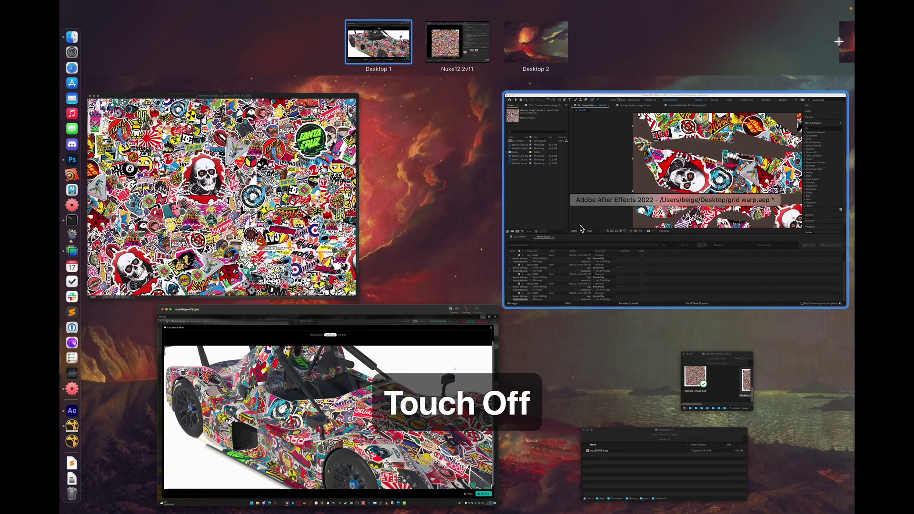
pyautogui.click(539, 216)
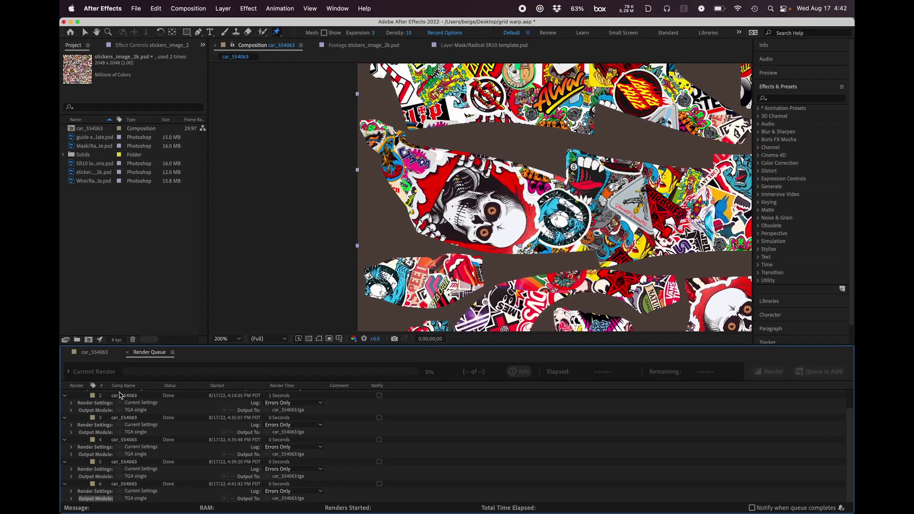
pyautogui.click(98, 355)
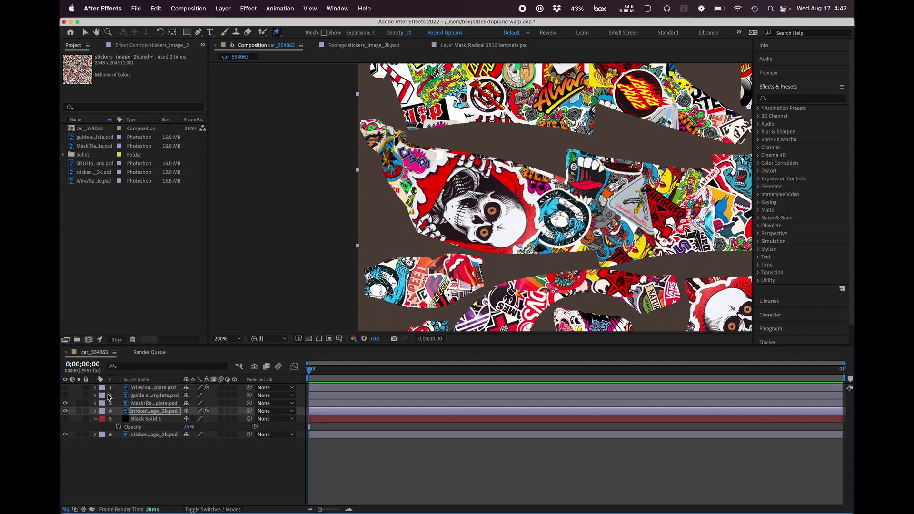
pyautogui.click(65, 435)
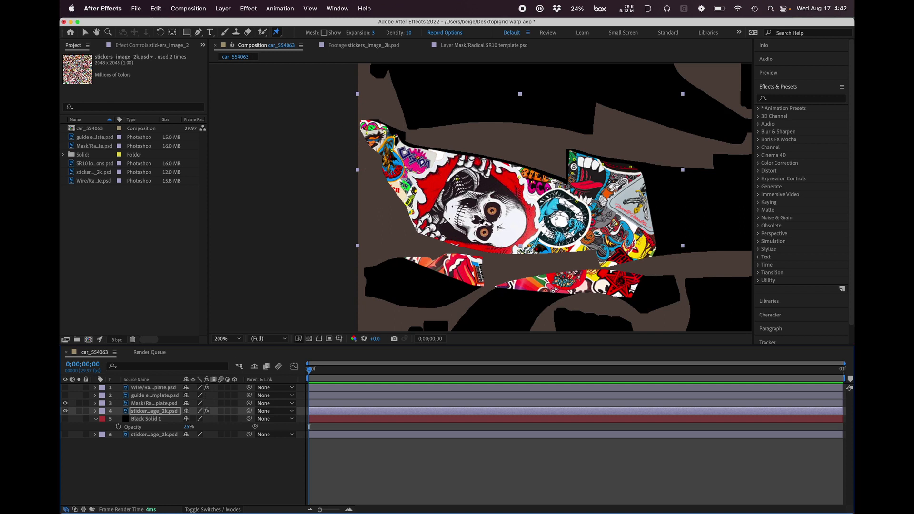
# Step: Reveal the warped sticker layer's masks and select Mask 1 with the Selection tool to show its outline
pyautogui.click(96, 413)
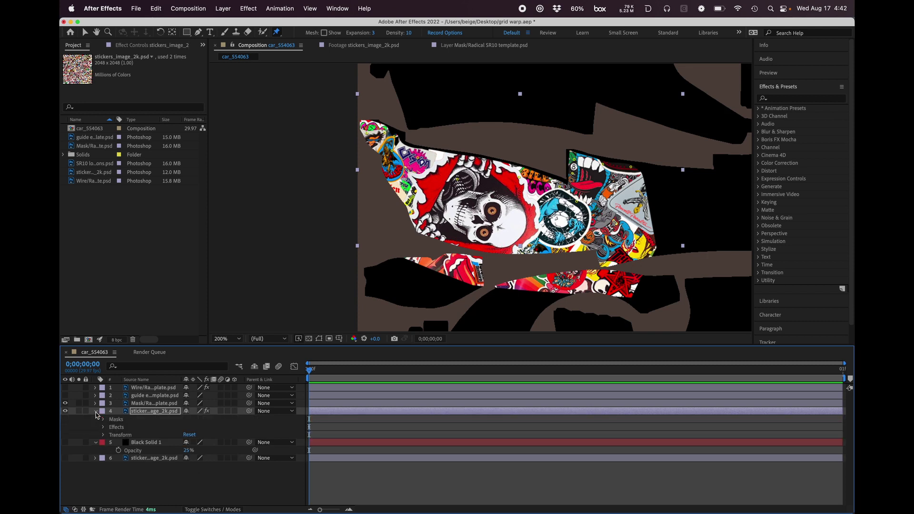
pyautogui.click(96, 411)
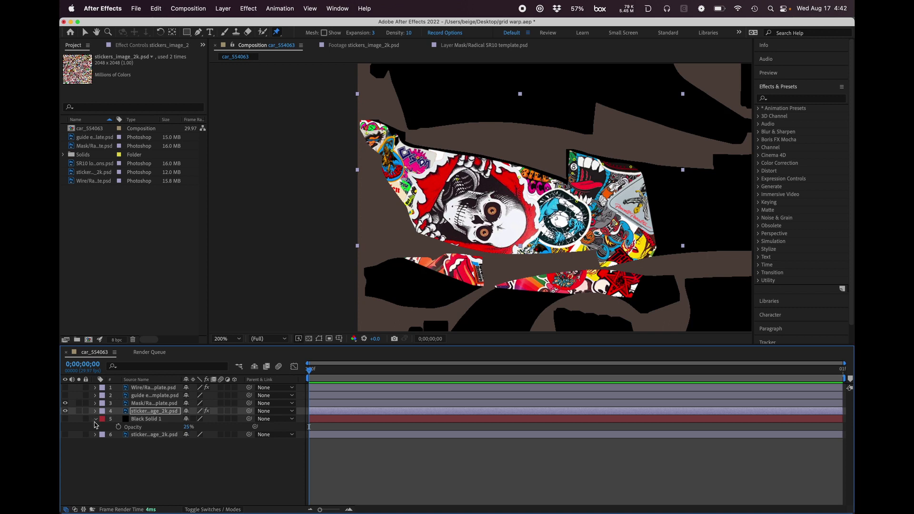
pyautogui.press('Right')
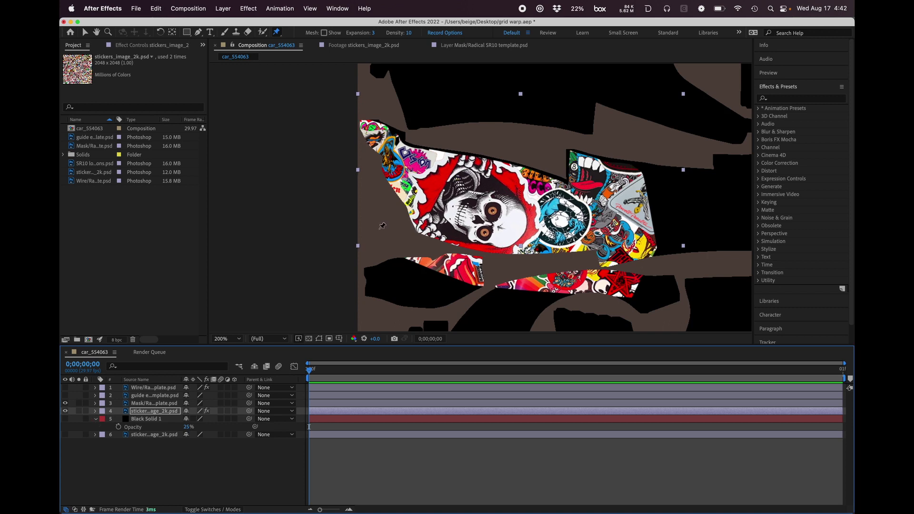
pyautogui.click(95, 412)
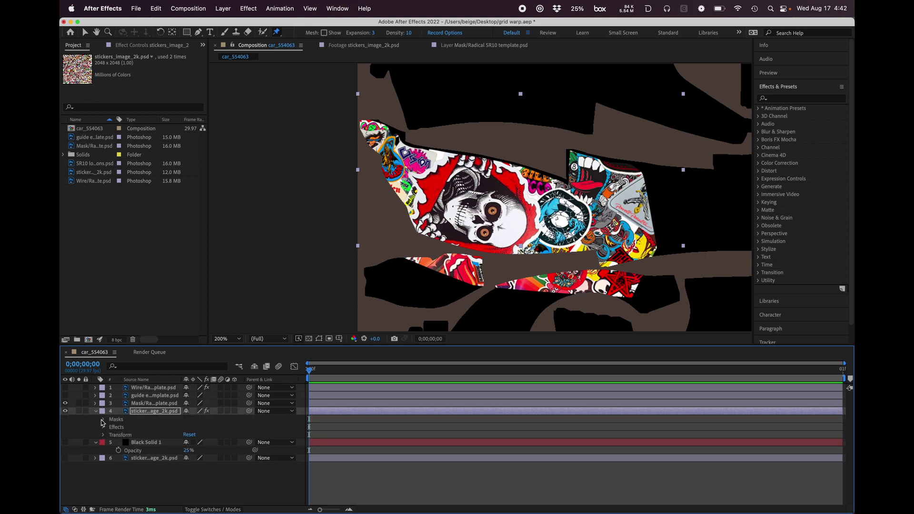
pyautogui.click(103, 419)
pyautogui.click(104, 419)
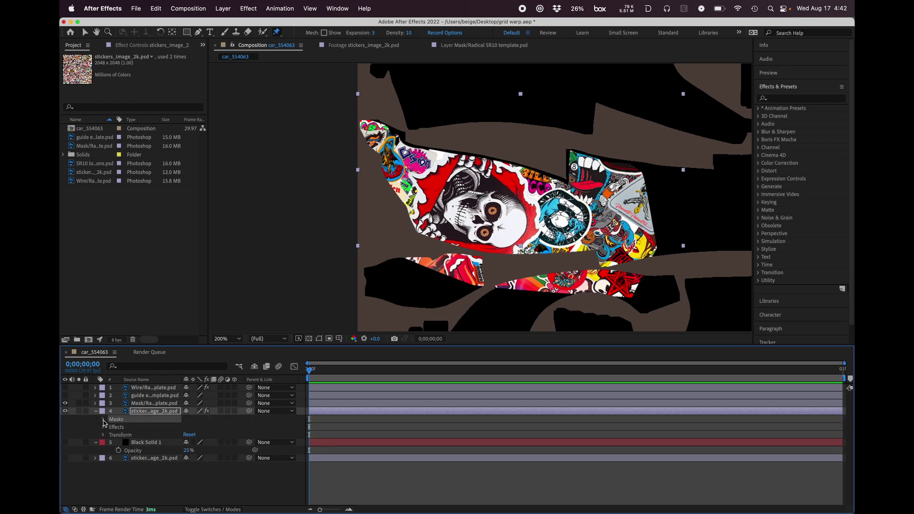
pyautogui.click(103, 420)
pyautogui.click(128, 427)
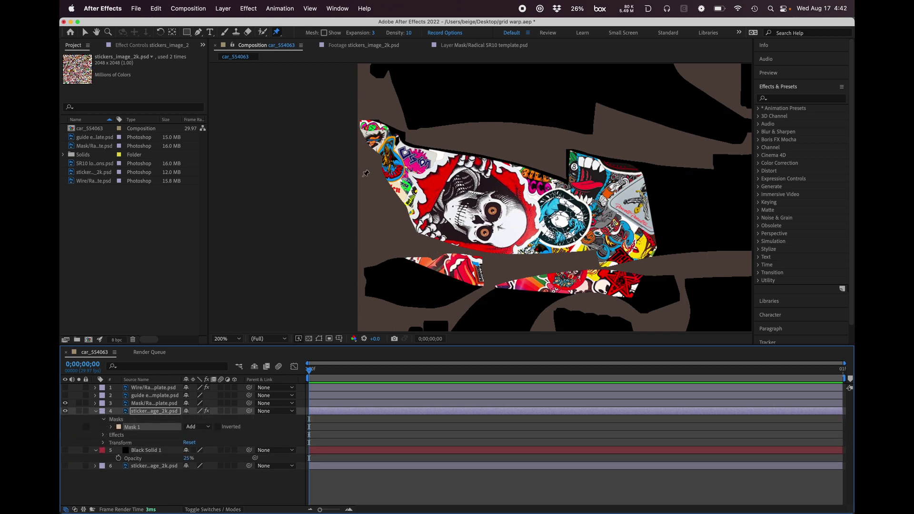
pyautogui.click(86, 32)
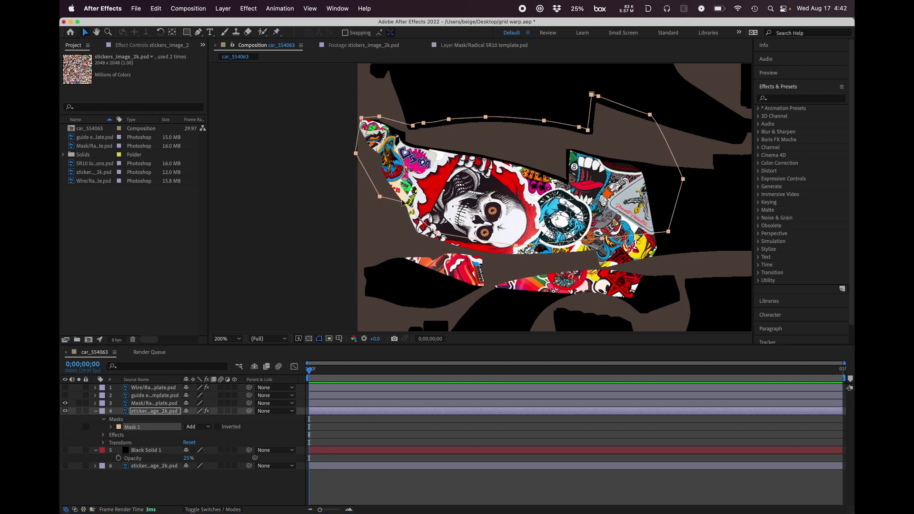
# Step: Move the lower vertices of Mask 1 upward so the warped artwork no longer spills onto the panels beneath the fender
pyautogui.moveTo(380, 196); pyautogui.dragTo(379, 188)
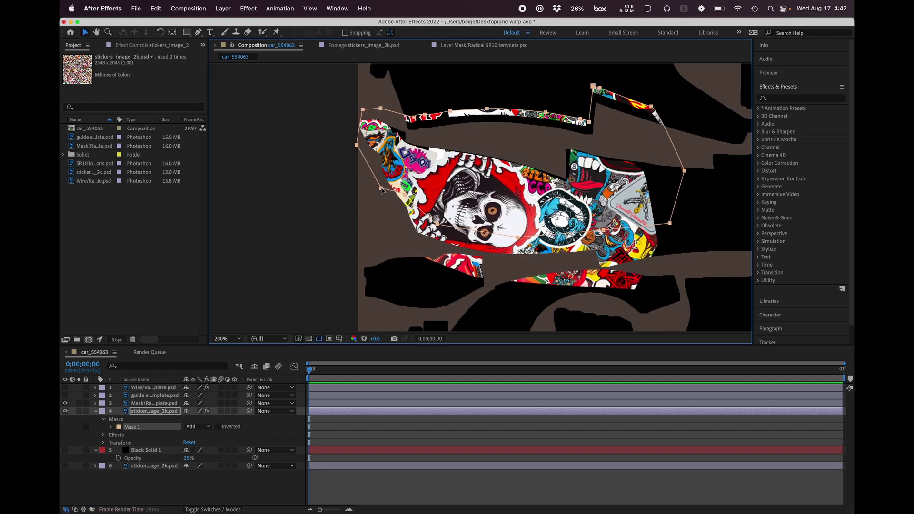
pyautogui.press('super+z')
pyautogui.click(376, 211)
pyautogui.click(379, 197)
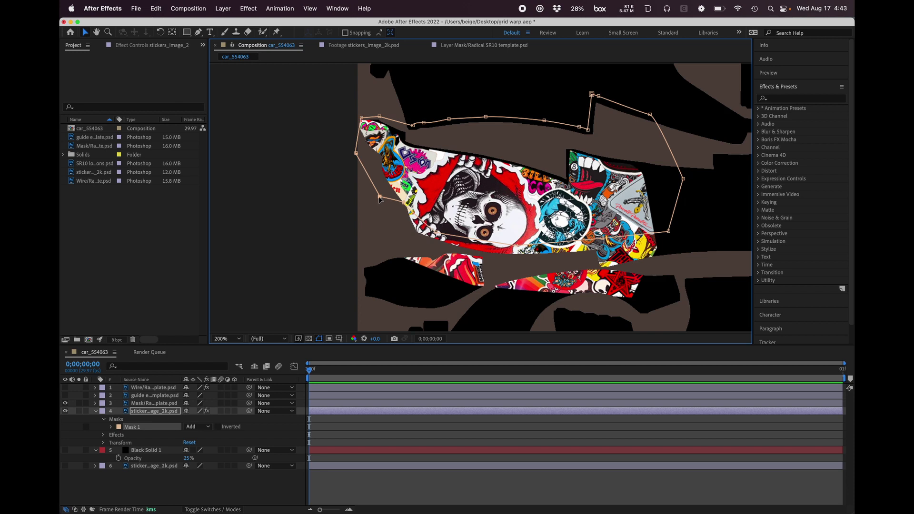
pyautogui.moveTo(380, 198); pyautogui.dragTo(516, 217)
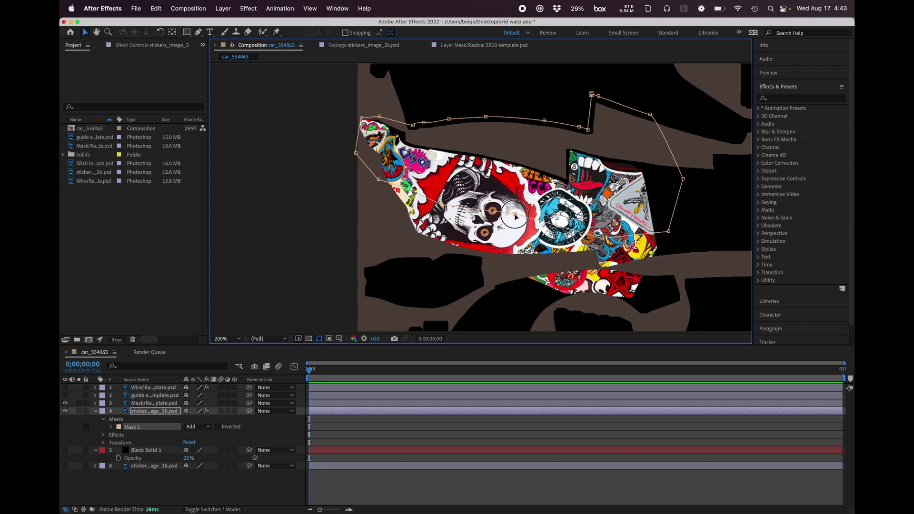
pyautogui.moveTo(603, 238); pyautogui.dragTo(602, 210)
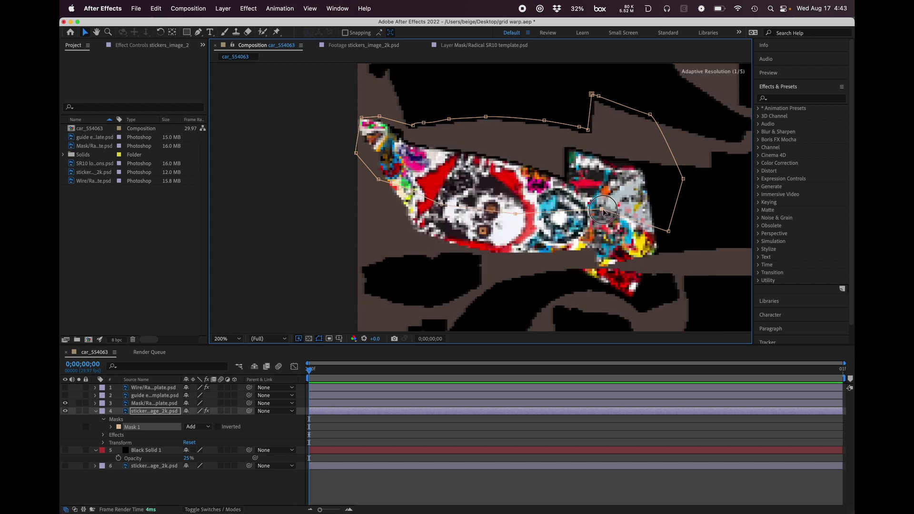
pyautogui.moveTo(670, 232); pyautogui.dragTo(548, 175)
pyautogui.press('space')
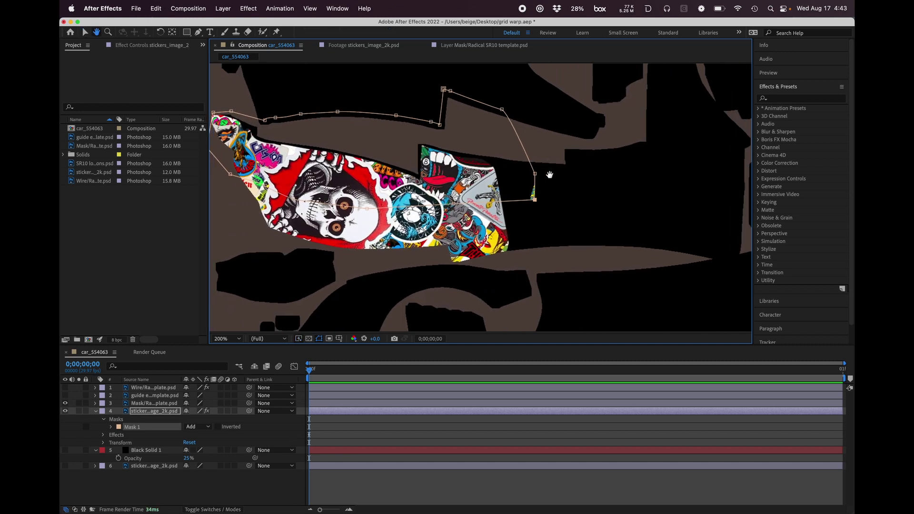
pyautogui.press('space')
pyautogui.moveTo(404, 192); pyautogui.dragTo(525, 177)
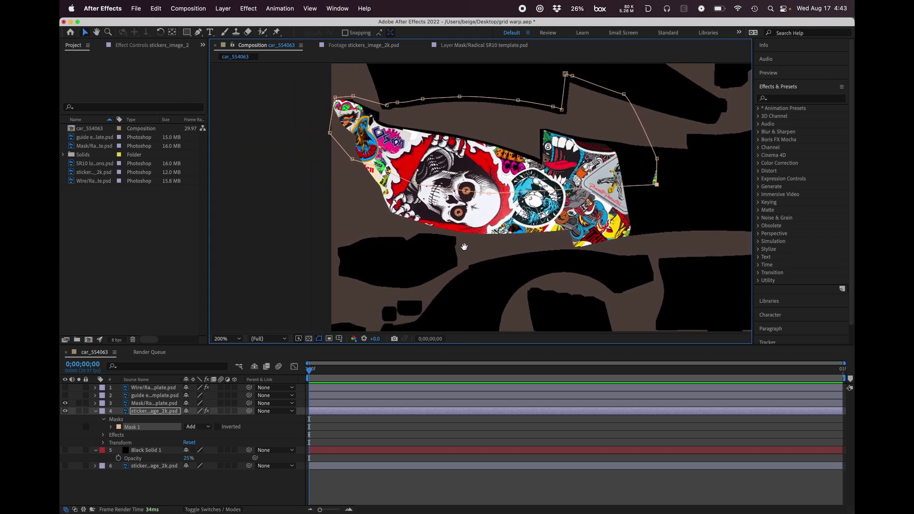
pyautogui.moveTo(465, 255); pyautogui.dragTo(470, 212)
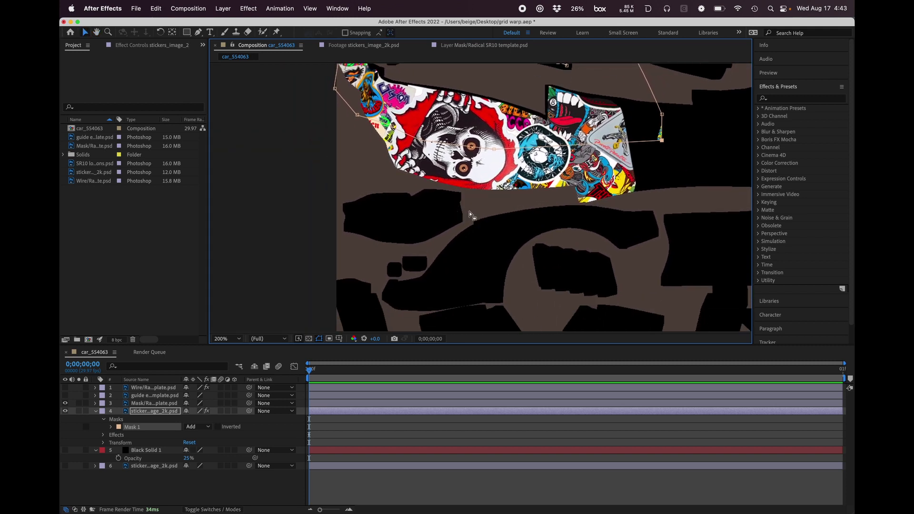
# Step: Deselect Mask 1, make the unwarped bottom sticker layer visible again and select that layer
pyautogui.click(394, 192)
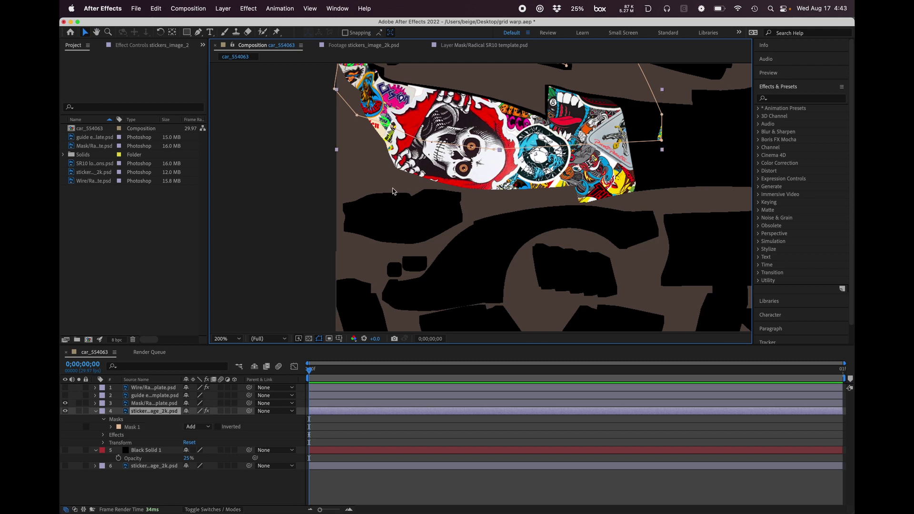
pyautogui.click(72, 473)
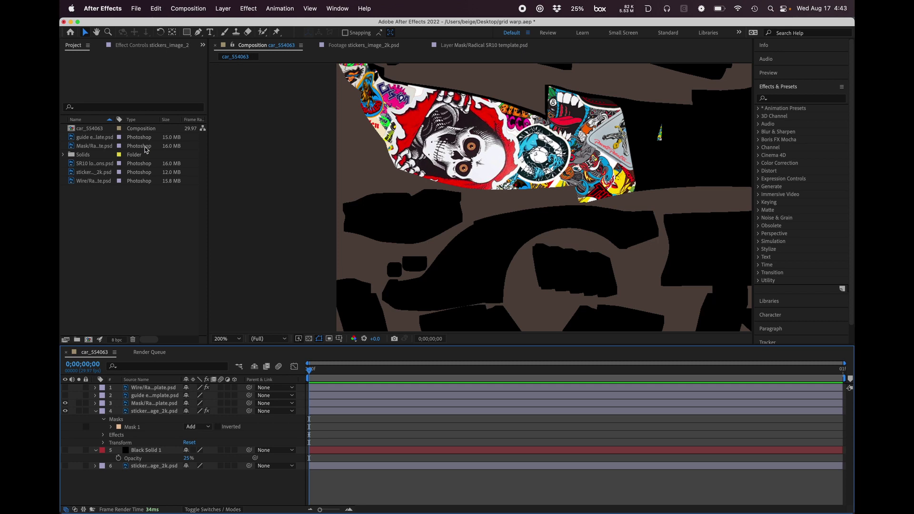
pyautogui.click(117, 241)
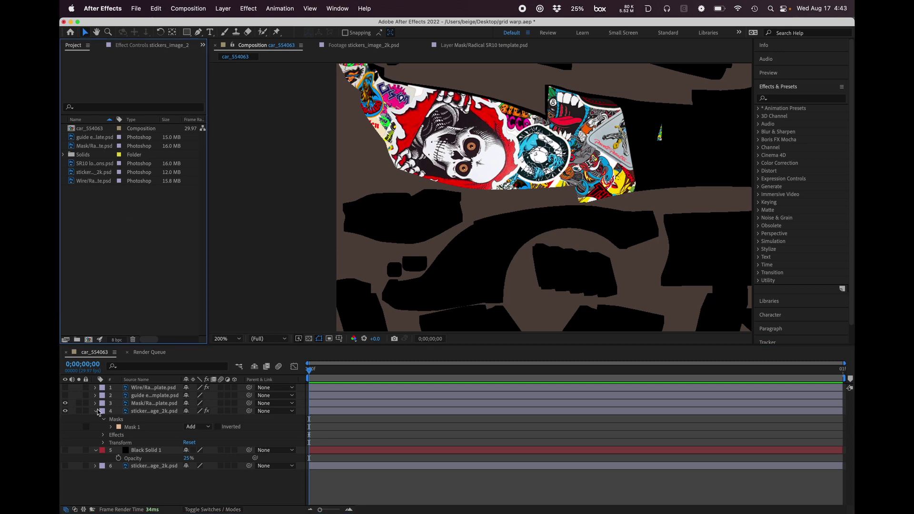
pyautogui.click(134, 474)
pyautogui.click(65, 466)
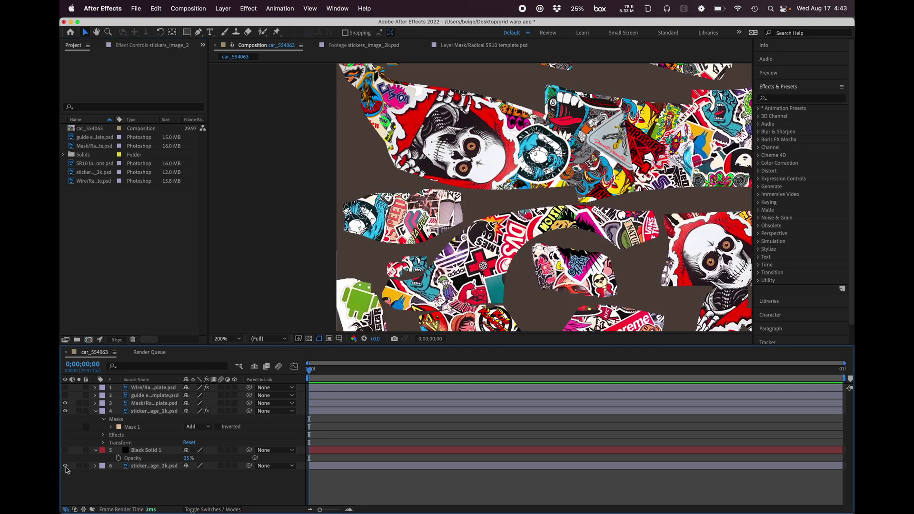
pyautogui.click(144, 470)
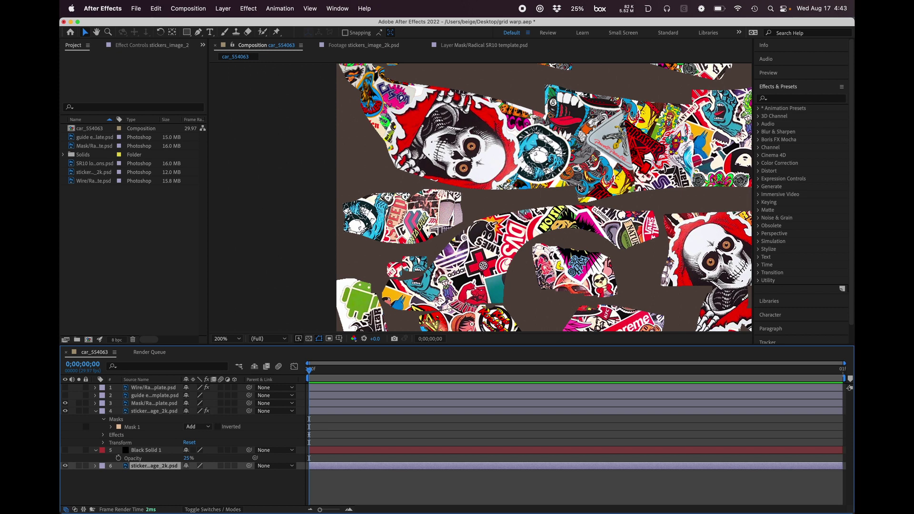
# Step: Show the Wire and guide template layers over the stickers and inspect the guide lines linking the upper panels
pyautogui.click(65, 388)
pyautogui.click(65, 395)
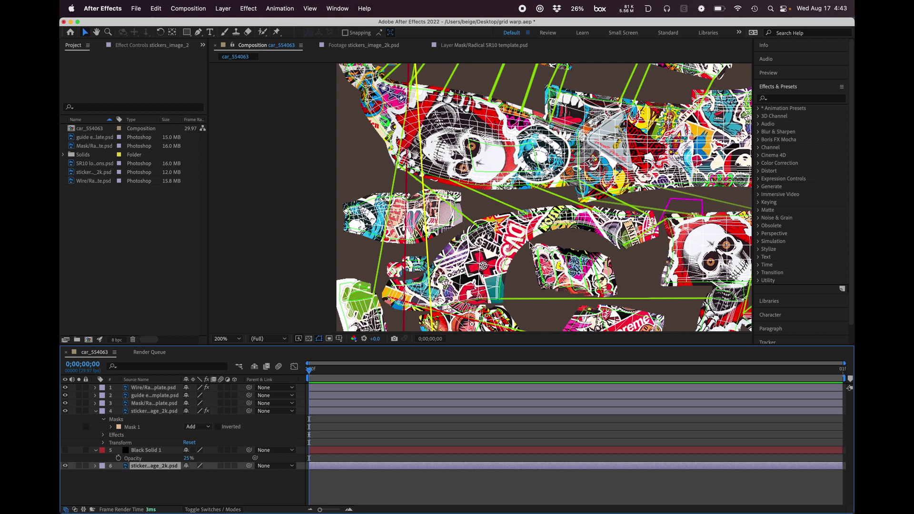
pyautogui.press('space')
pyautogui.moveTo(608, 169); pyautogui.dragTo(524, 230)
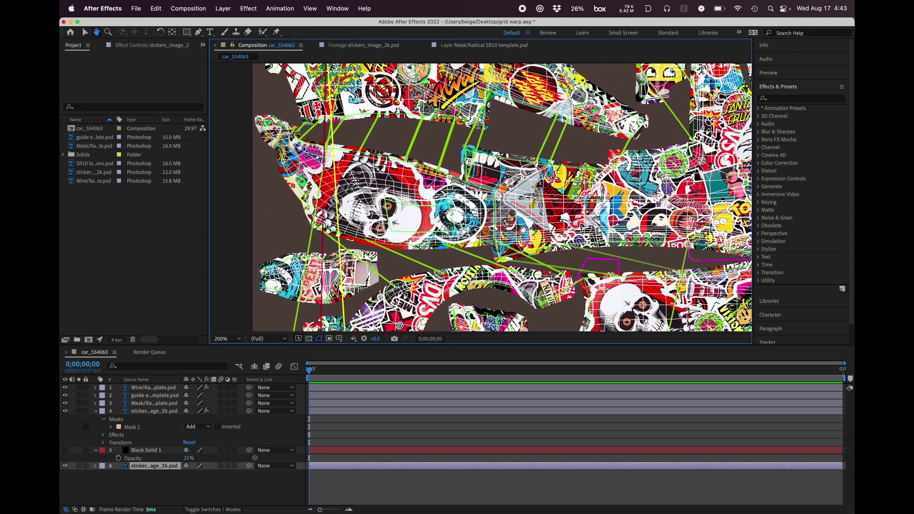
pyautogui.moveTo(532, 193); pyautogui.dragTo(470, 236)
pyautogui.press('v')
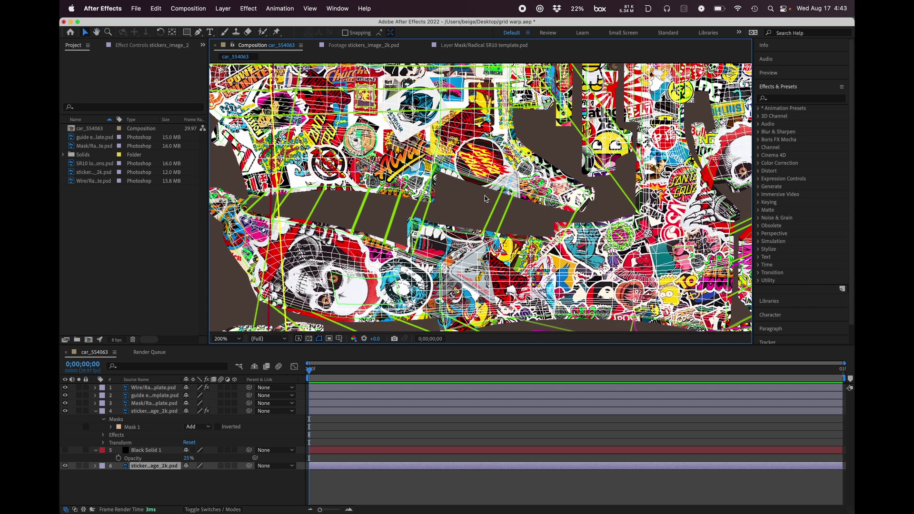
# Step: Switch to the Screen Sharing window
pyautogui.press('super+Tab')
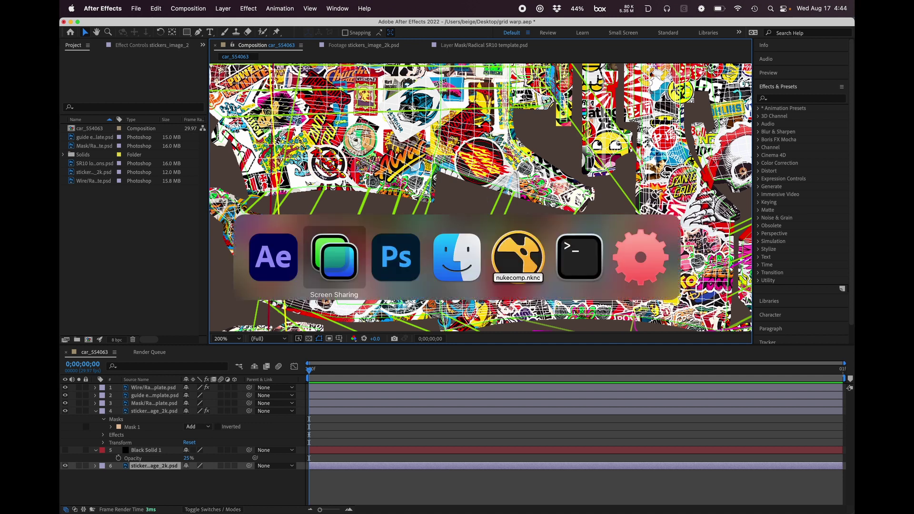